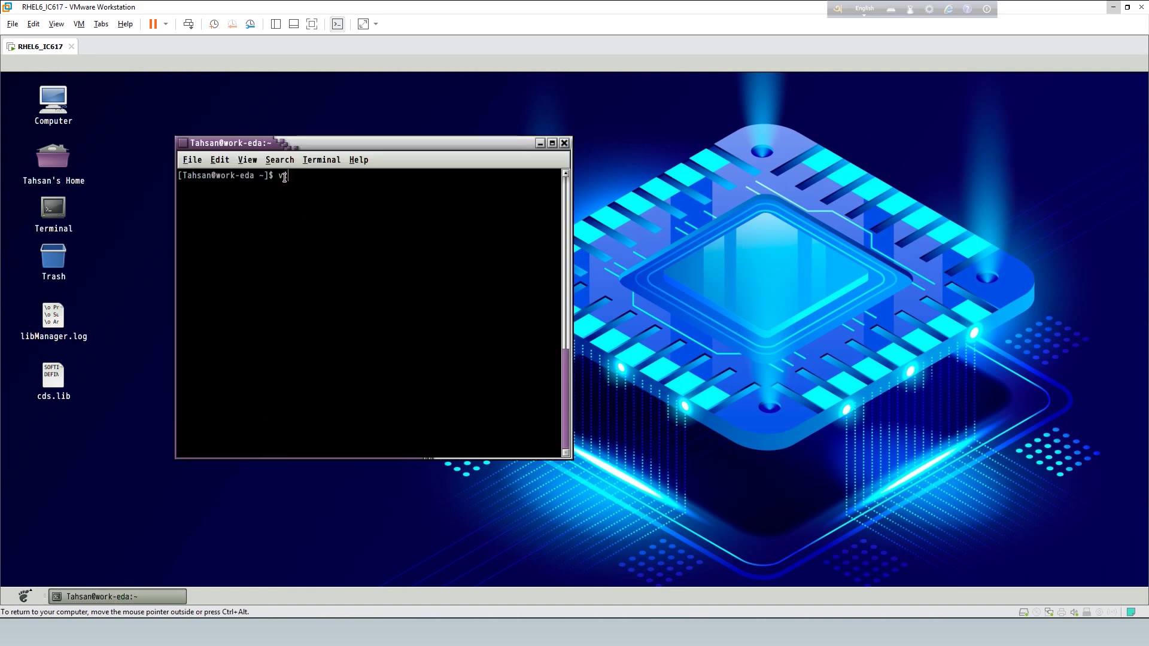
# Start Virtuoso from the terminal as a background process with "virtuoso &" and open the Library Manager.
pyautogui.write('virtuoso &')
pyautogui.press('Return')
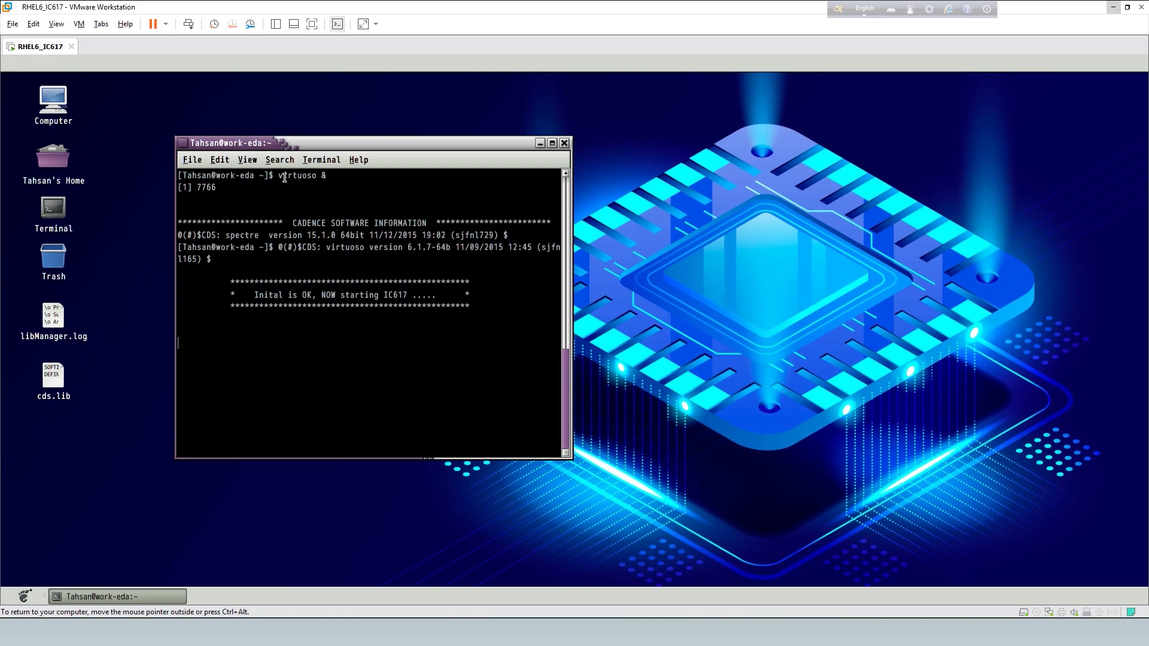
pyautogui.click(284, 178)
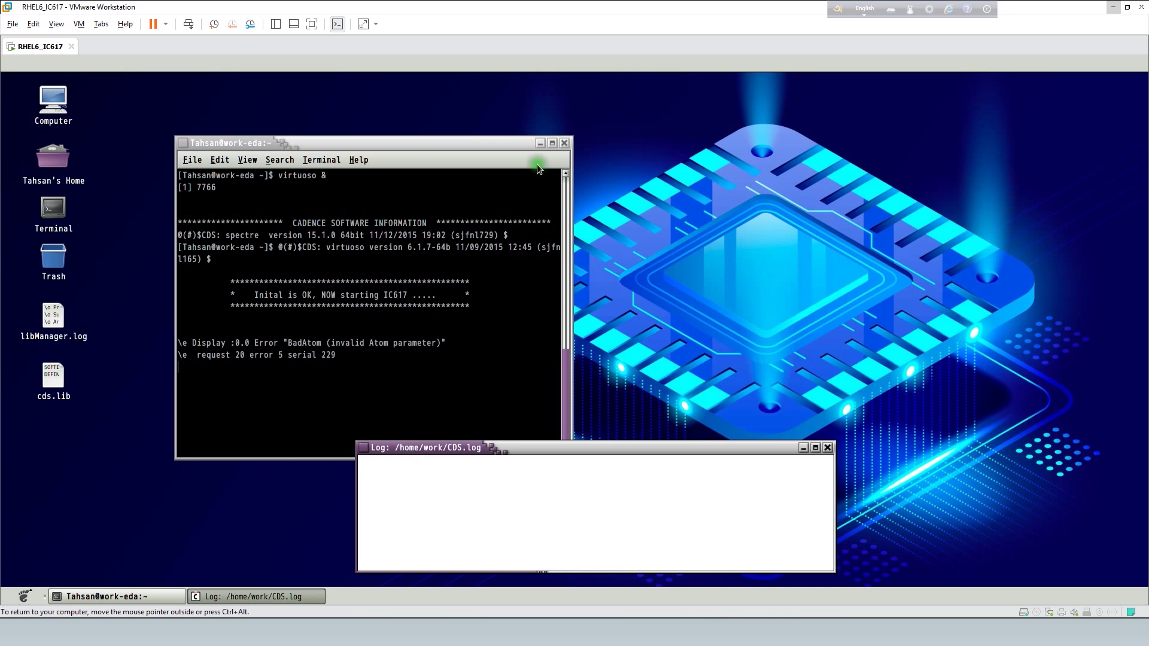
pyautogui.click(540, 143)
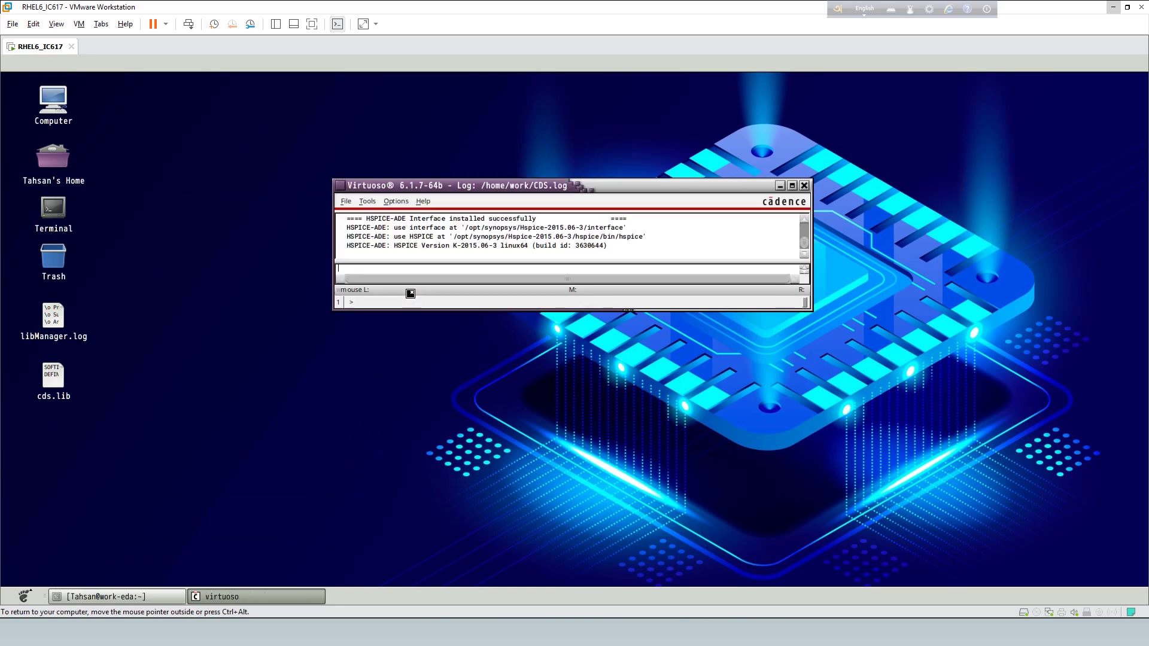
pyautogui.click(369, 201)
pyautogui.click(376, 221)
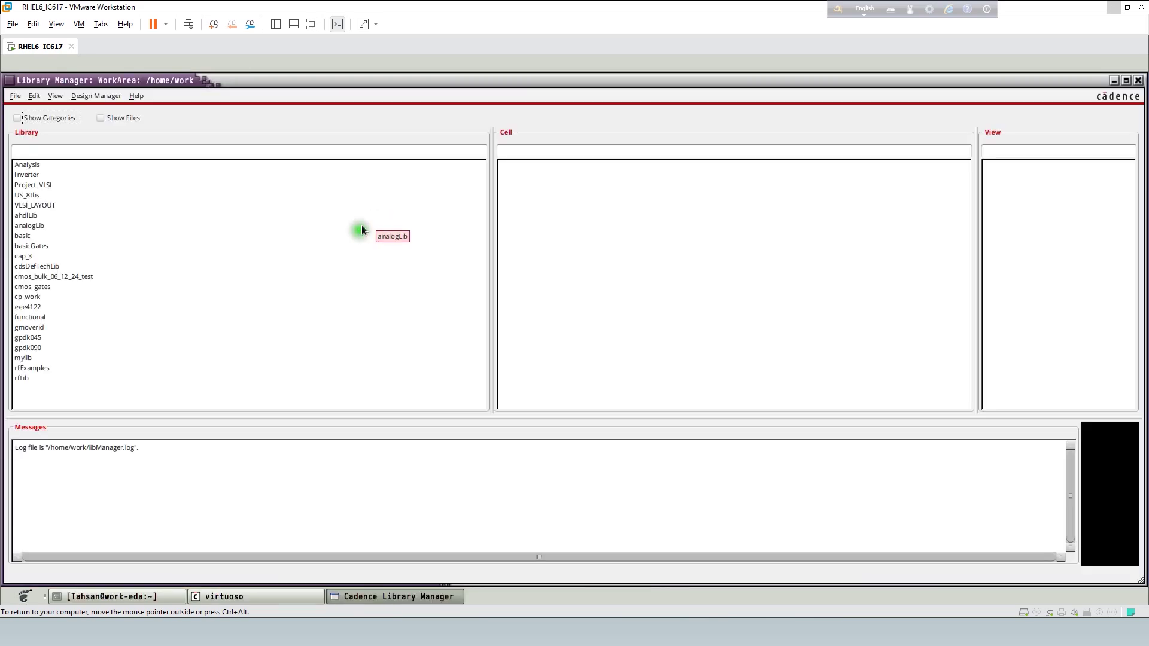
# Select the Inverter cell in the cmos_gates library and preview its schematic and symbol views.
pyautogui.click(31, 290)
pyautogui.scroll(-5, 519, 294)
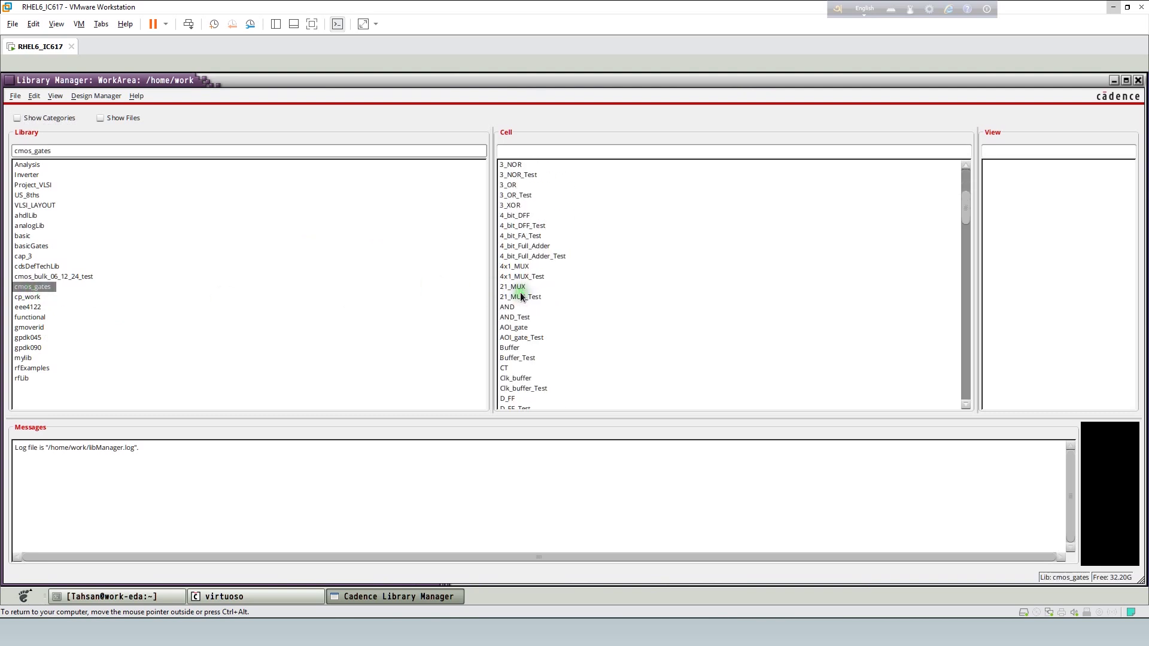
pyautogui.scroll(-10, 519, 295)
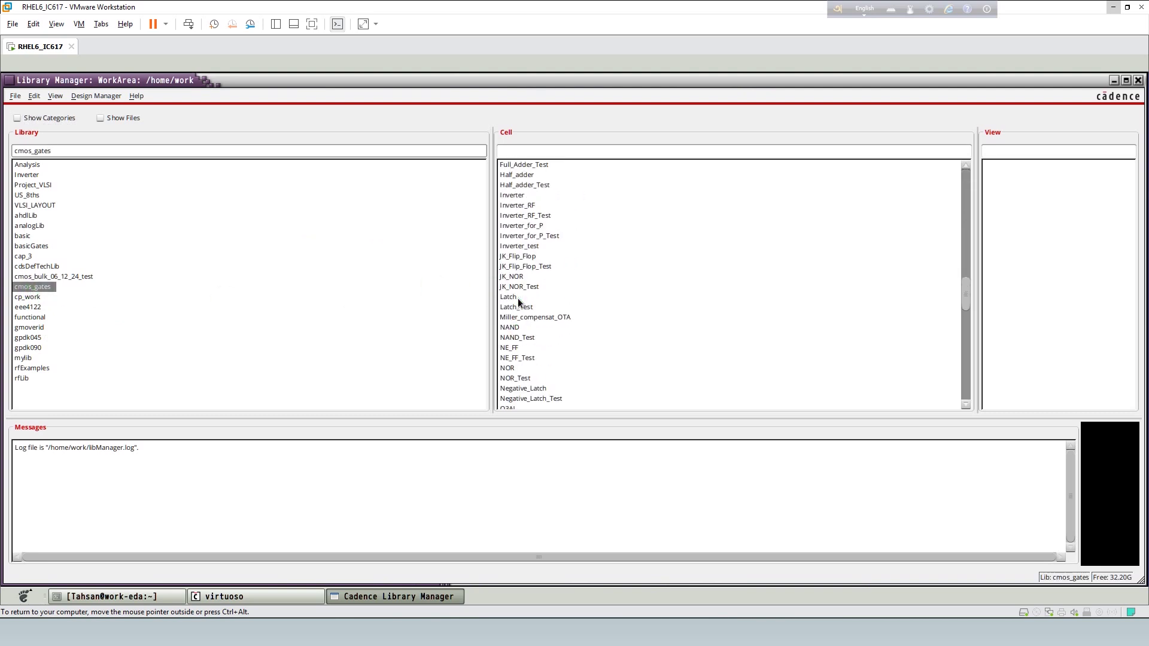
pyautogui.click(519, 196)
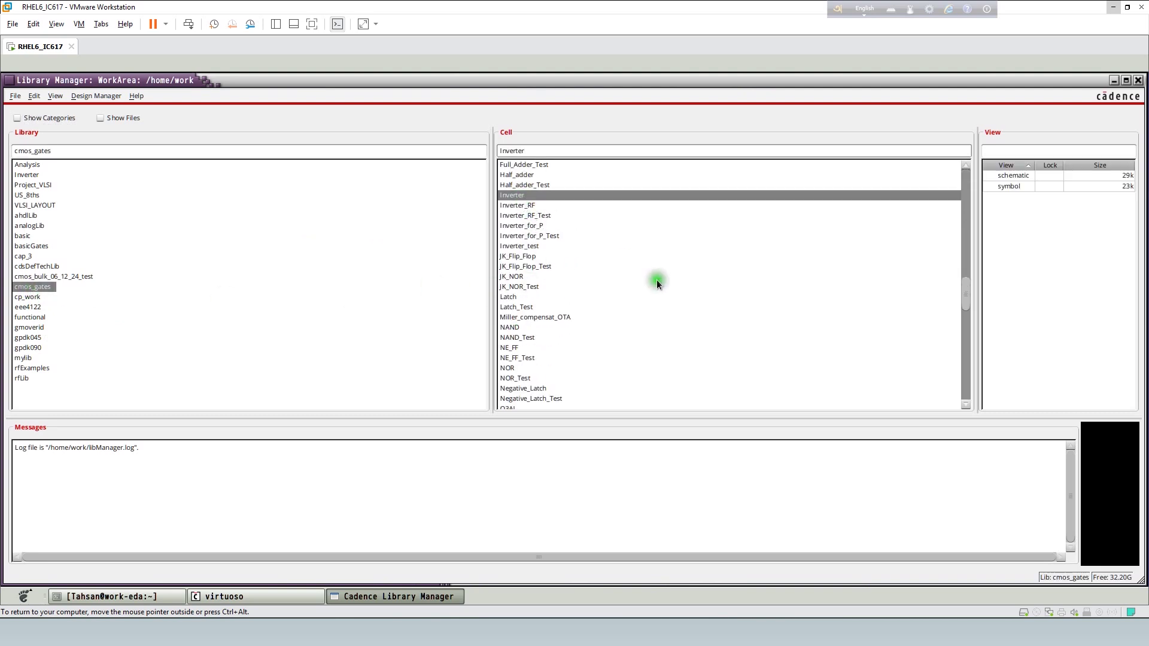
pyautogui.click(1011, 176)
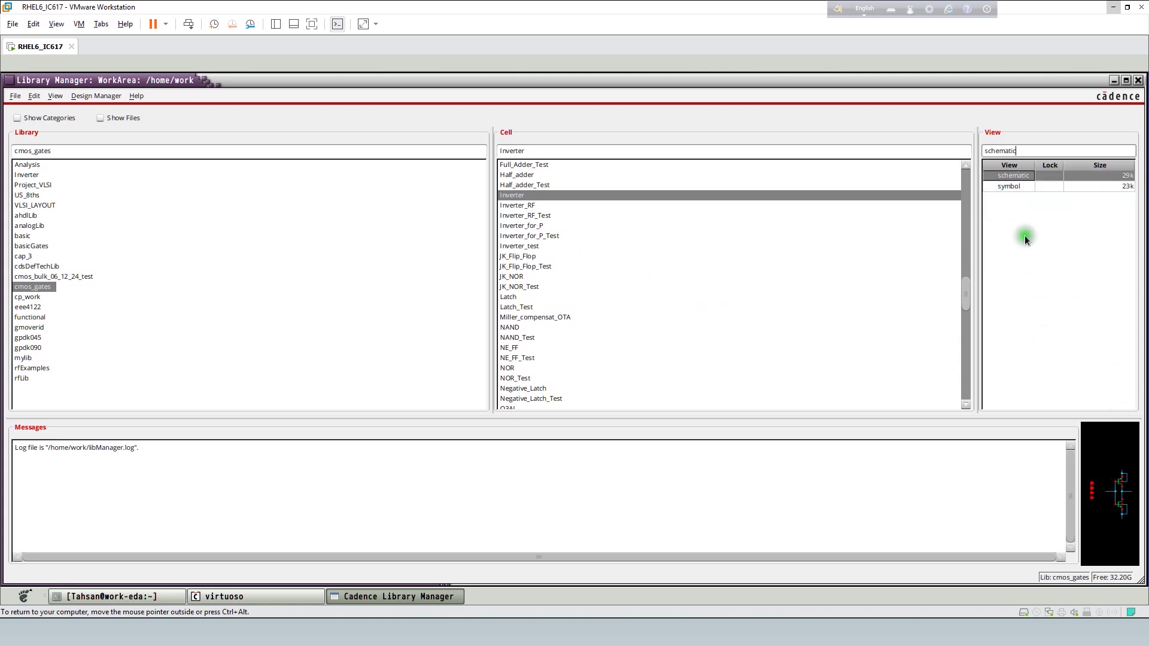
pyautogui.click(1004, 186)
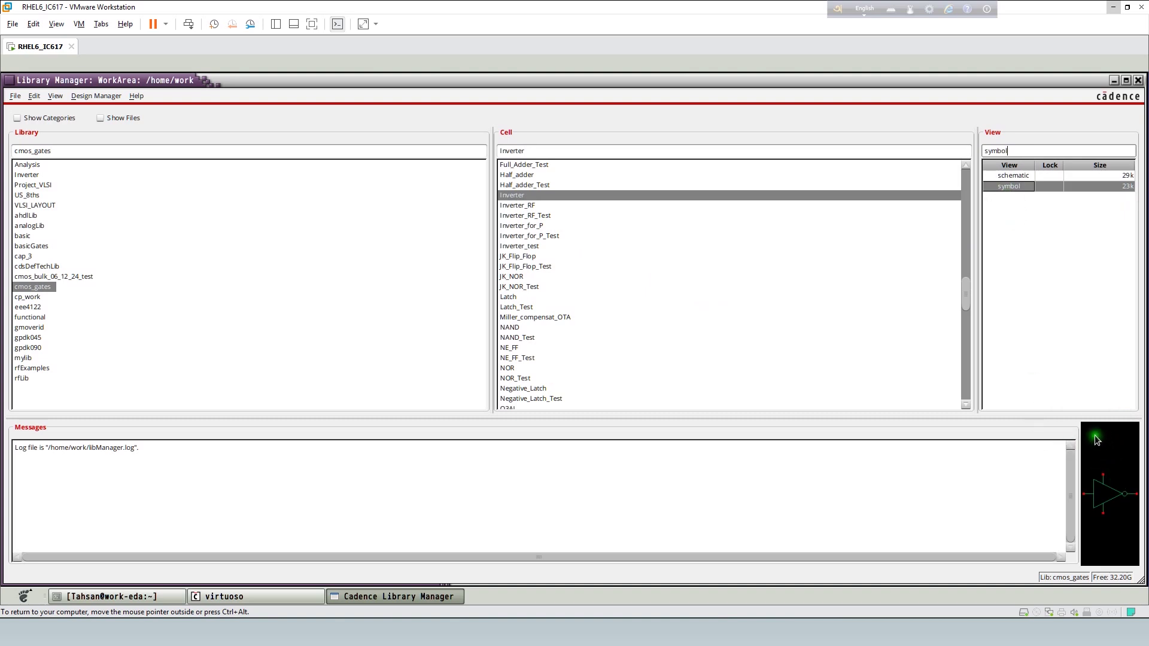
# Open the Inverter cell's schematic view for editing and maximize its window.
pyautogui.click(1006, 177)
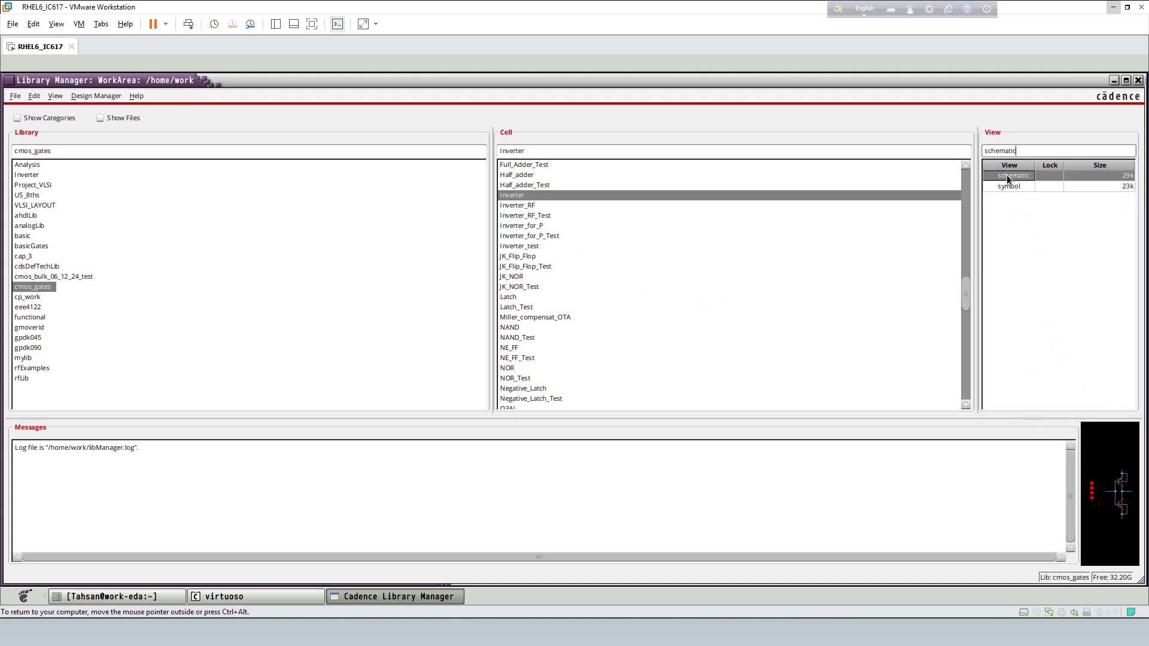
pyautogui.rightClick(1011, 186)
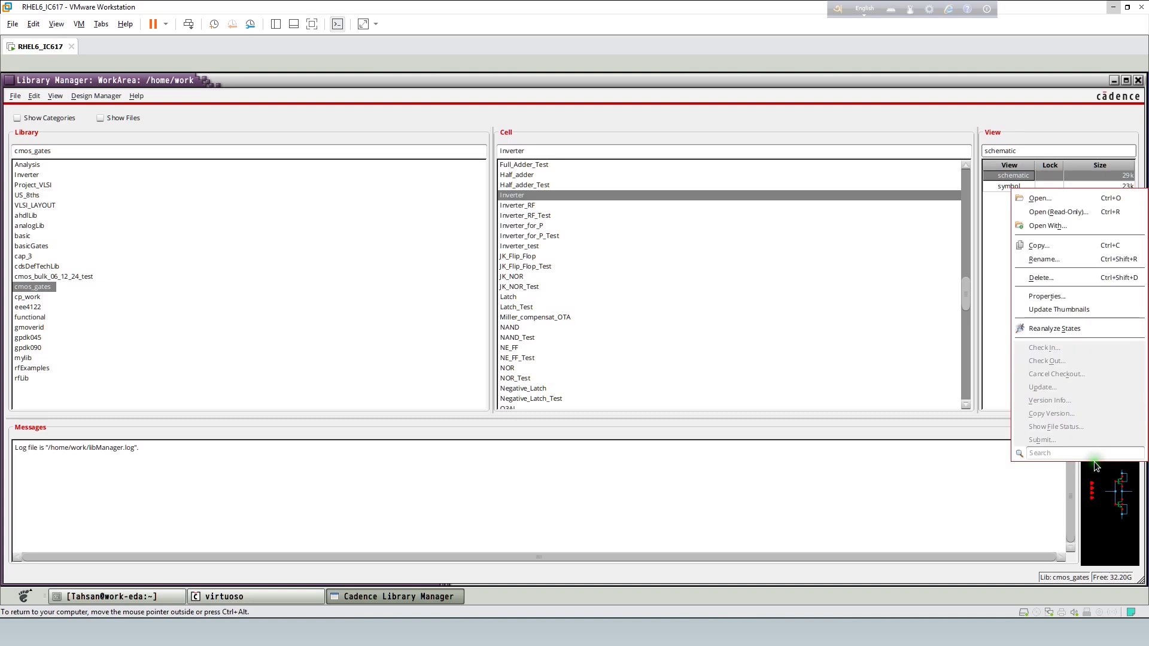
pyautogui.click(1030, 201)
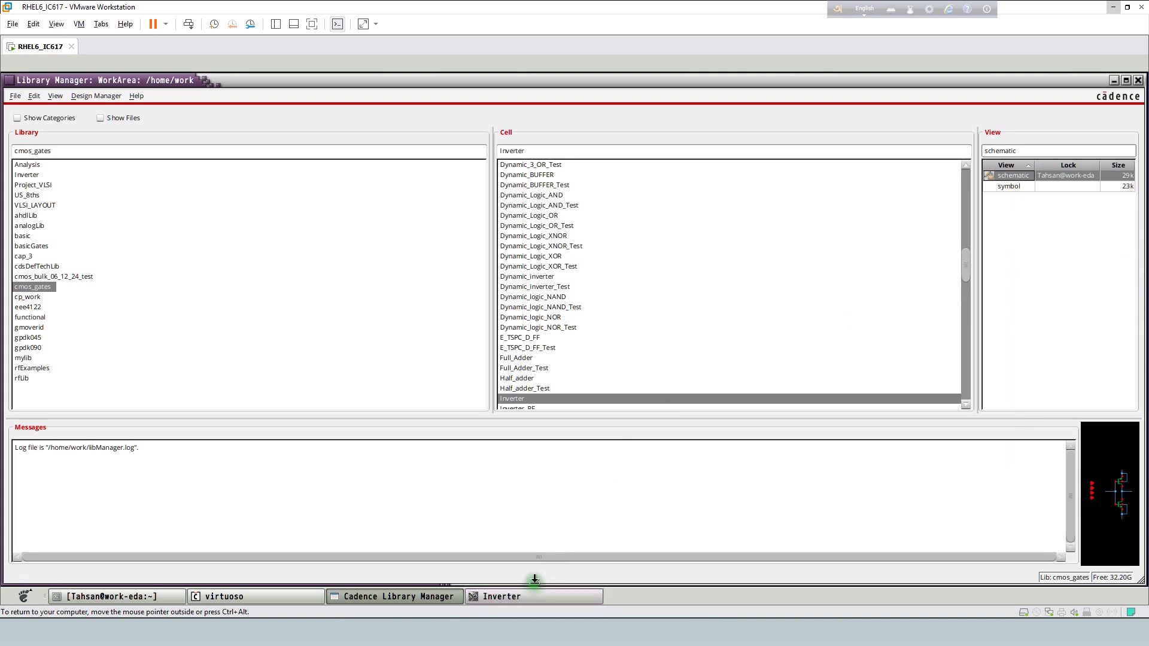
pyautogui.click(506, 596)
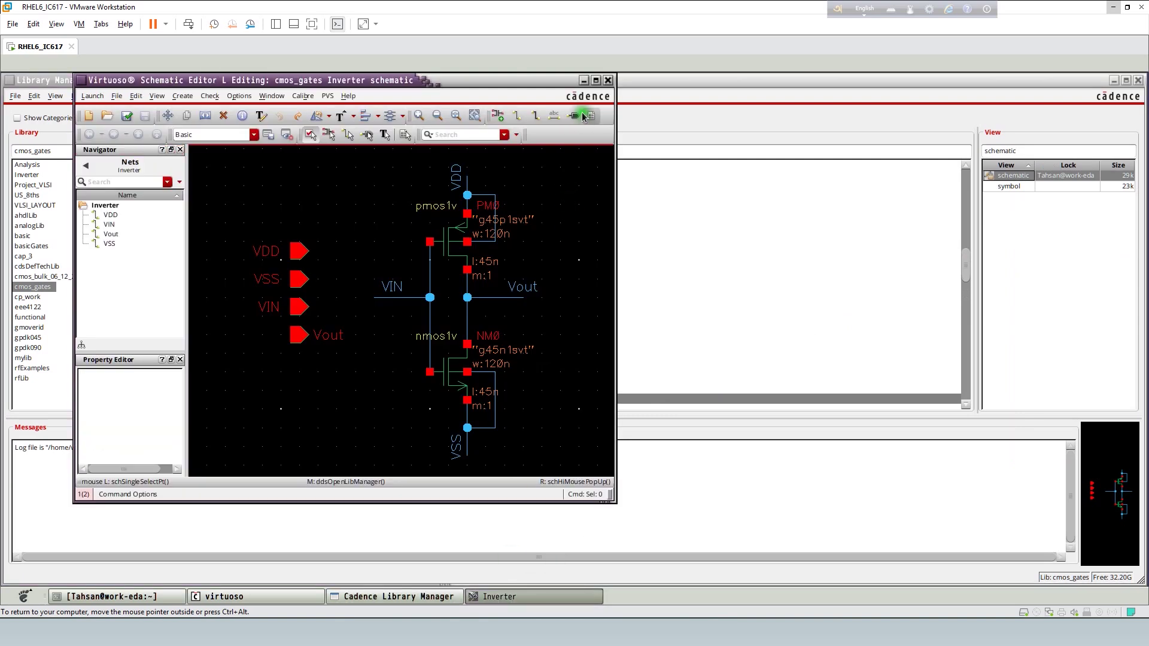
pyautogui.click(596, 81)
pyautogui.press('f')
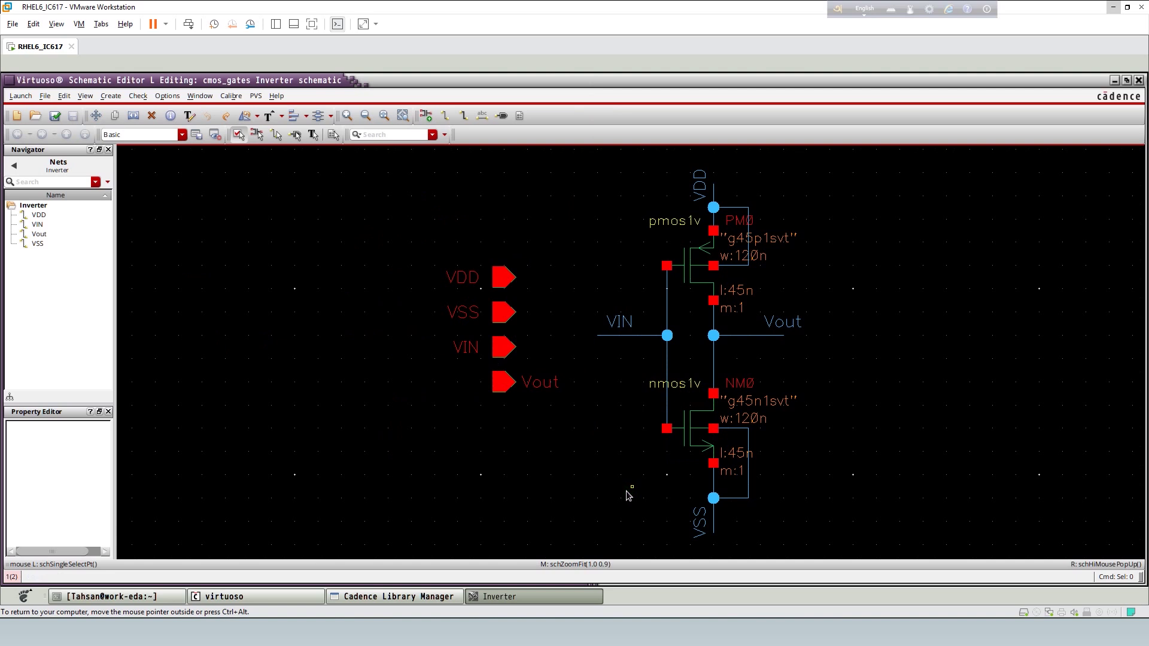
# Launch Layout XL from the schematic and create a new layout view for the cmos_gates Inverter cell with automatic configuration.
pyautogui.click(20, 95)
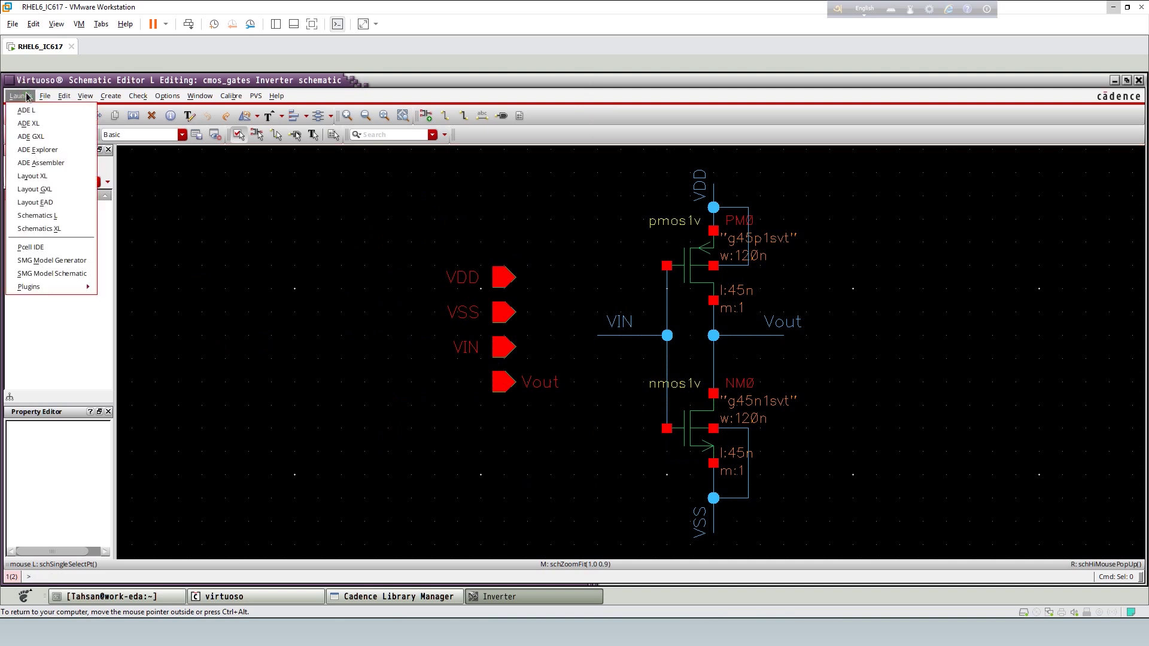
pyautogui.click(37, 177)
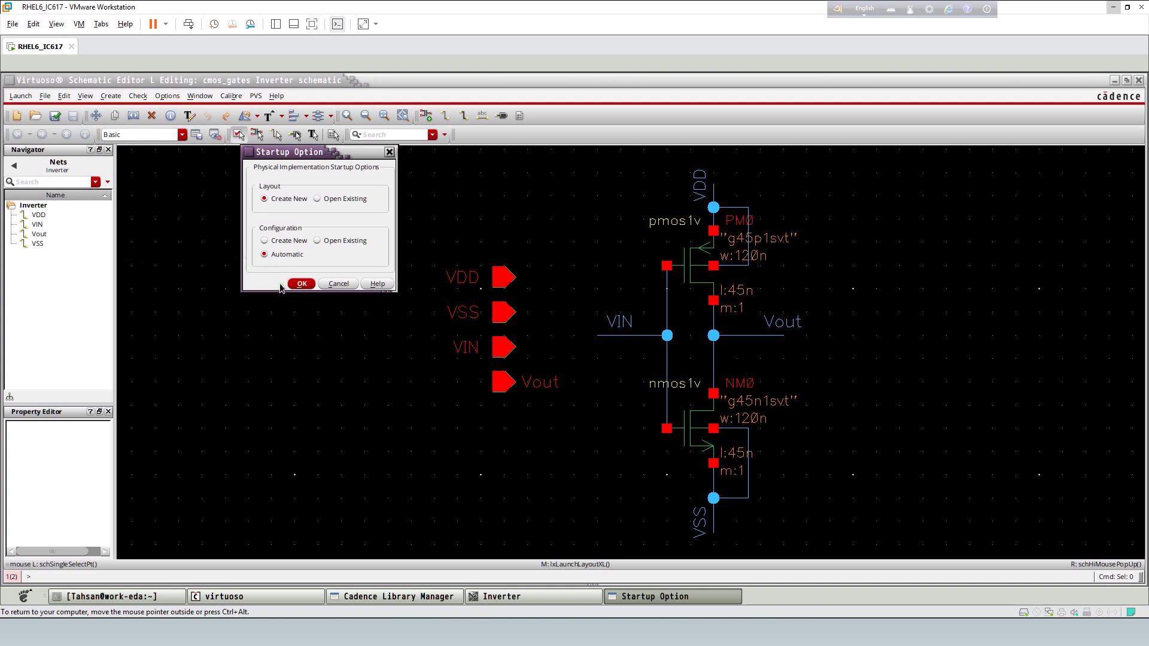
pyautogui.click(275, 200)
pyautogui.click(274, 202)
pyautogui.click(301, 285)
pyautogui.click(301, 285)
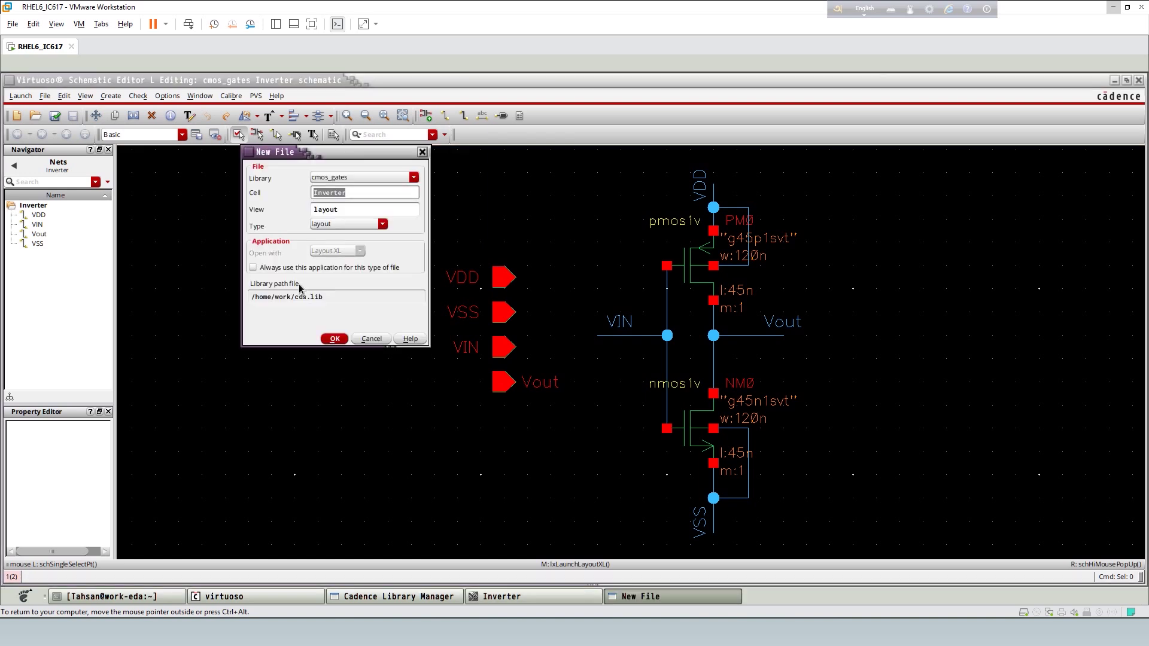
pyautogui.click(356, 193)
pyautogui.click(334, 340)
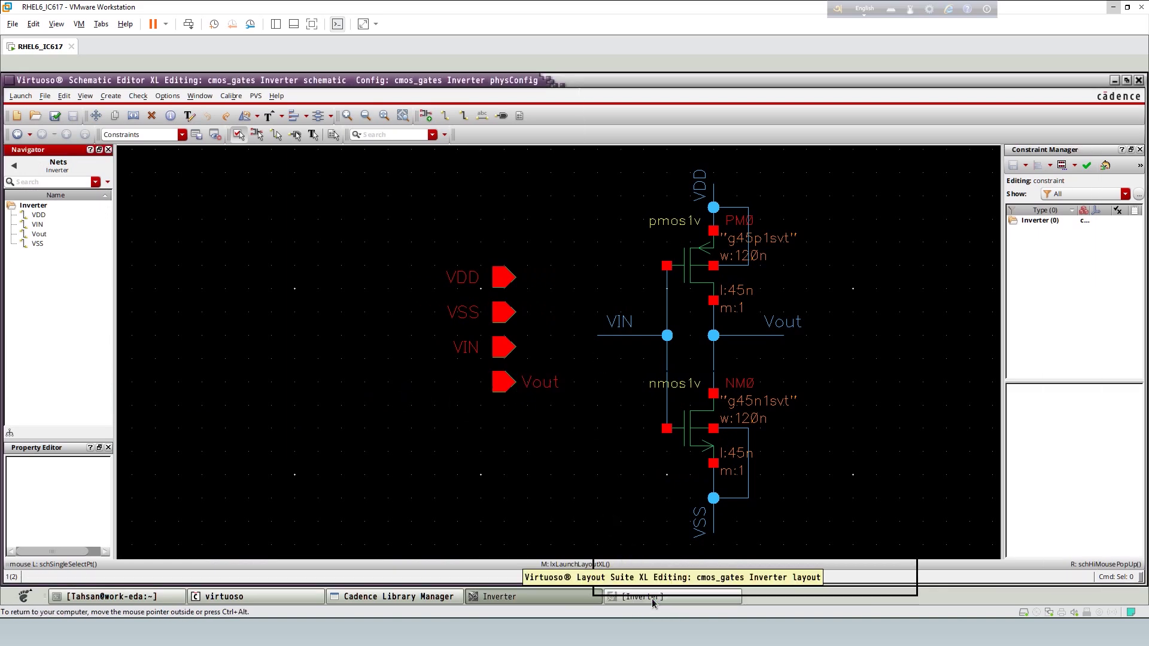
# Restore the Inverter schematic window to a smaller size and place it beside the layout window with the whole circuit in view.
pyautogui.click(652, 599)
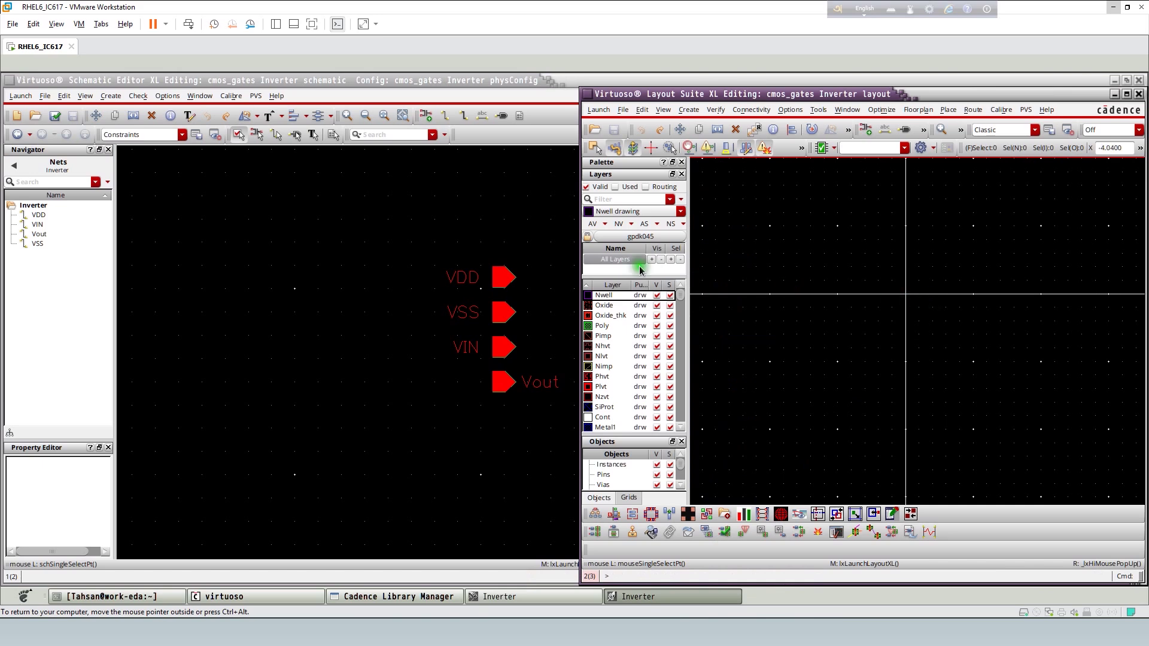
pyautogui.click(536, 596)
pyautogui.click(1126, 80)
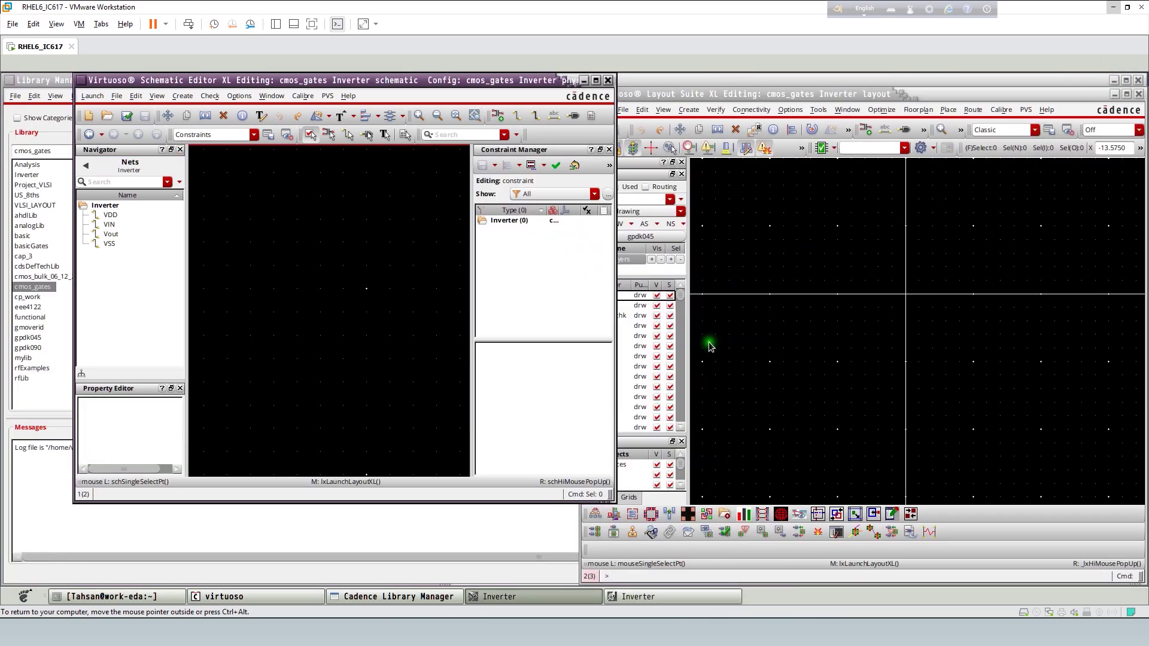
pyautogui.moveTo(518, 84); pyautogui.dragTo(477, 140)
pyautogui.click(555, 137)
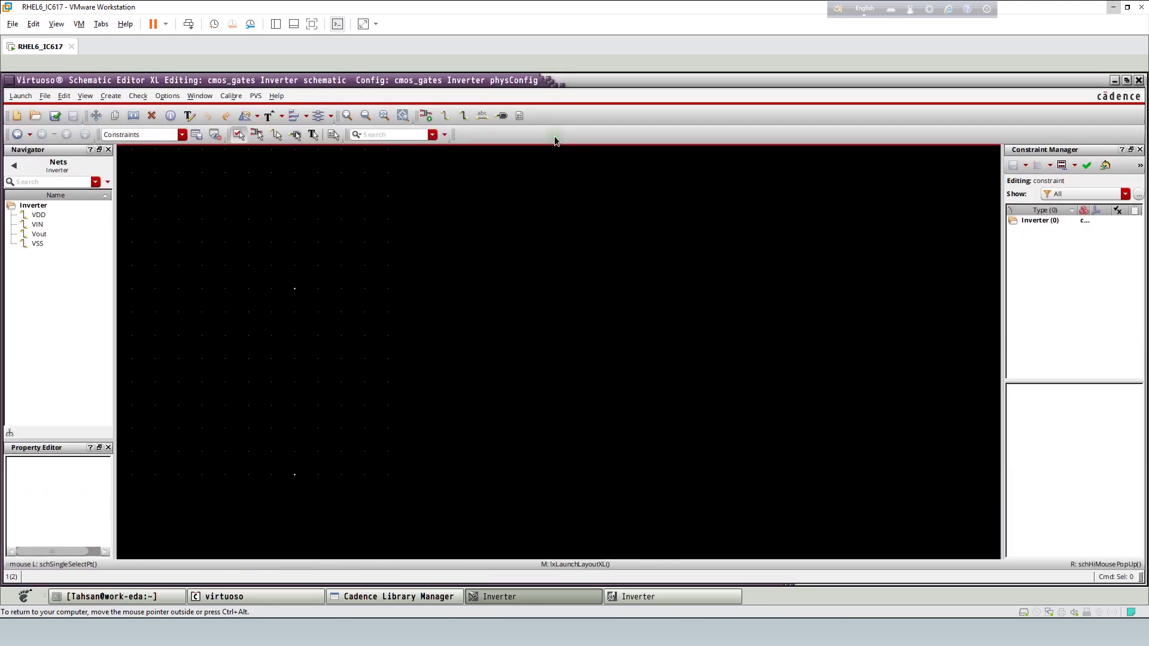
pyautogui.click(1126, 79)
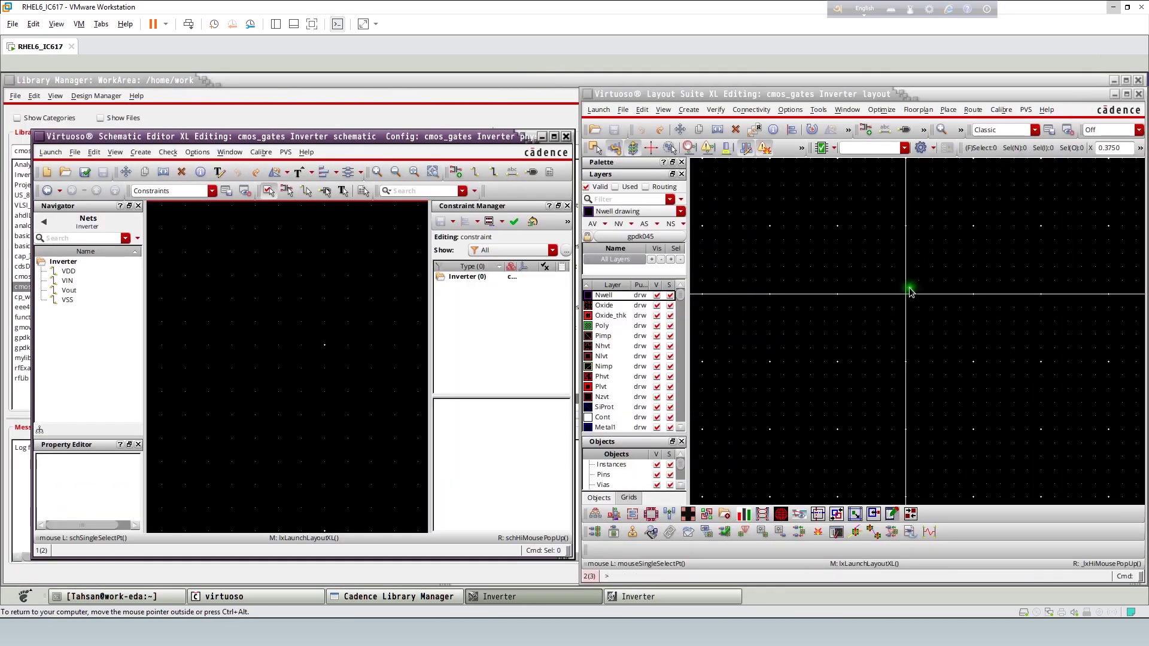
pyautogui.press('f')
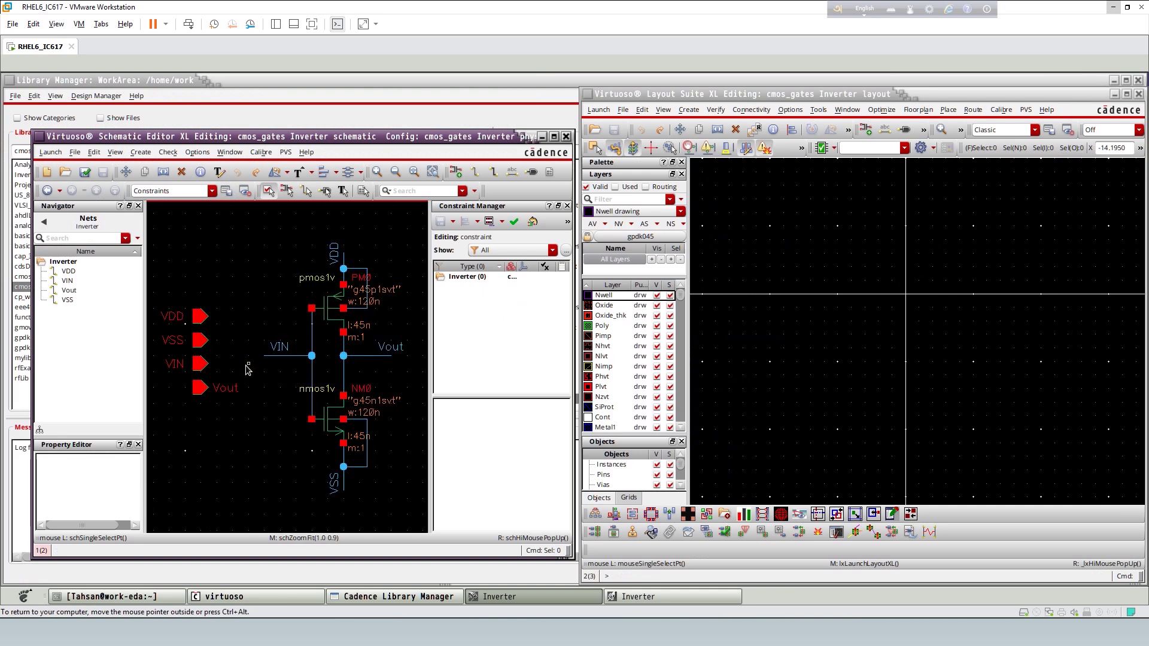
# Bring the Inverter layout window into focus and maximize it.
pyautogui.click(860, 373)
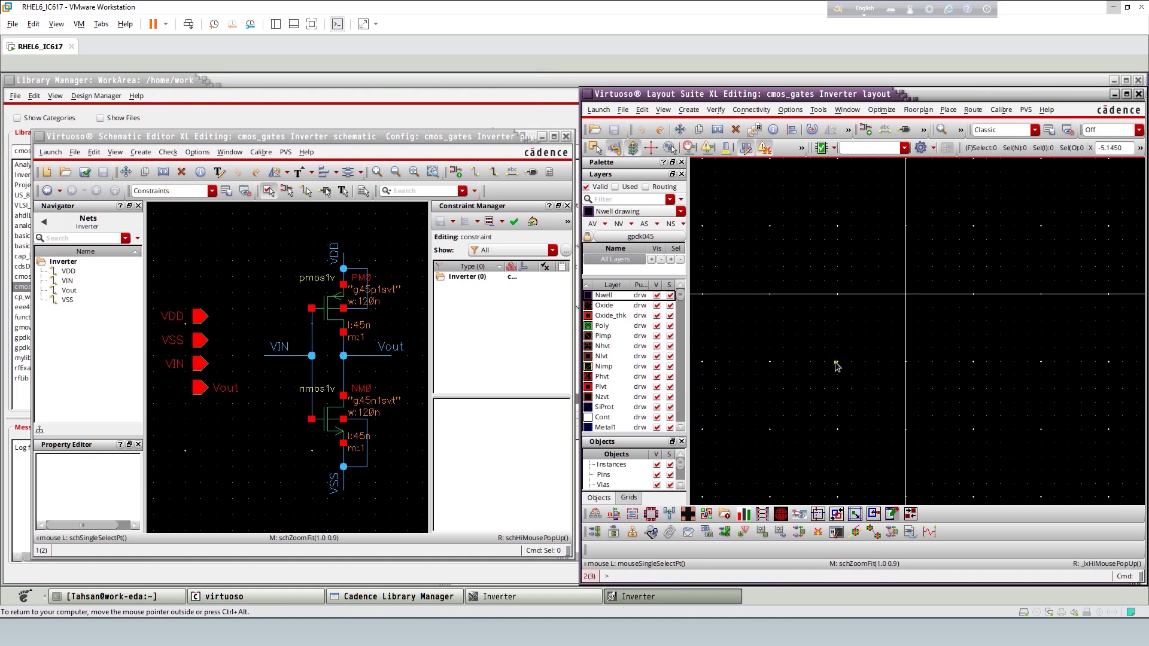
pyautogui.click(1127, 95)
pyautogui.middleClick(408, 357)
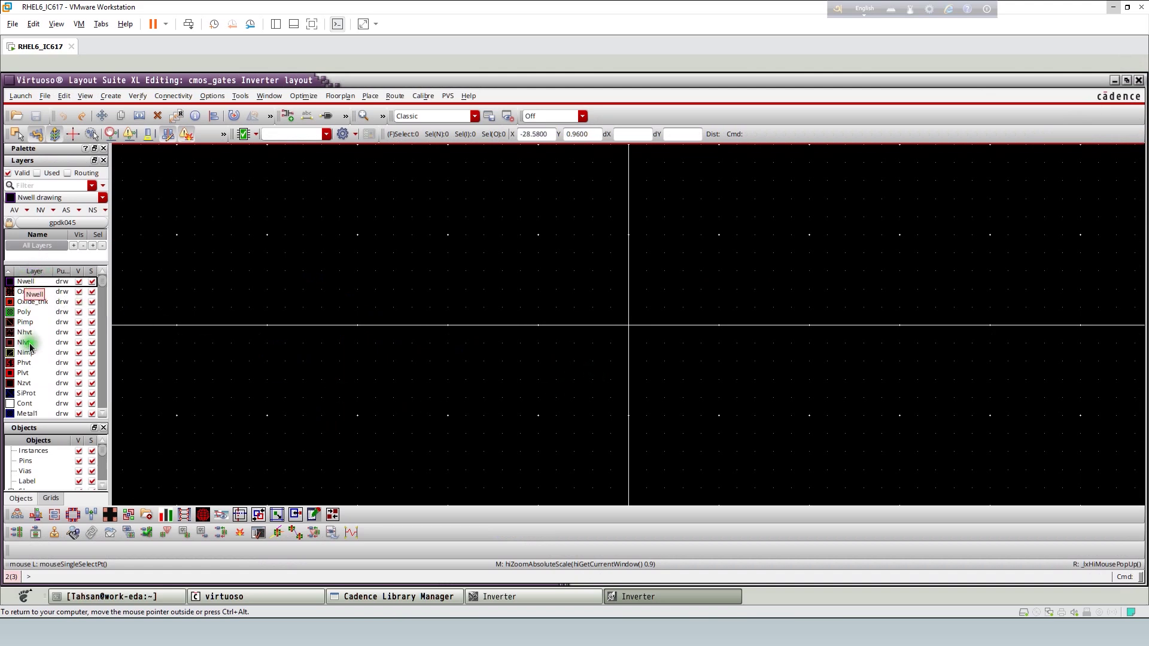
# Sort the layer list by layer name in descending order, look through it and make the Nimp net layer active.
pyautogui.click(35, 272)
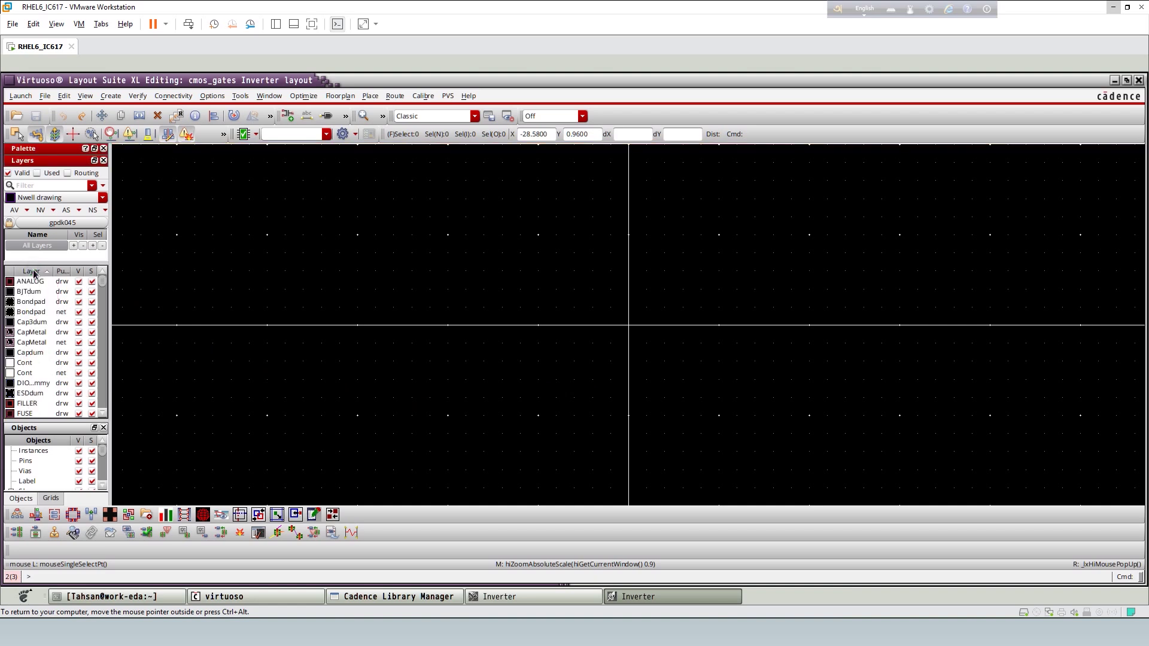
pyautogui.click(34, 272)
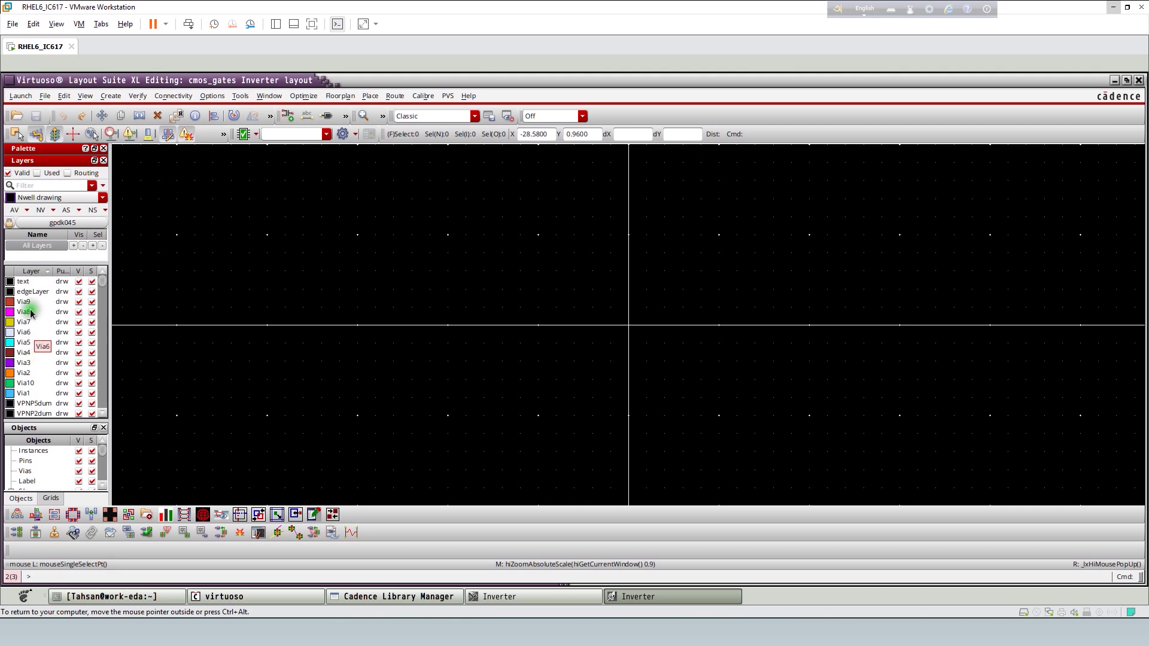
pyautogui.scroll(-4, 33, 383)
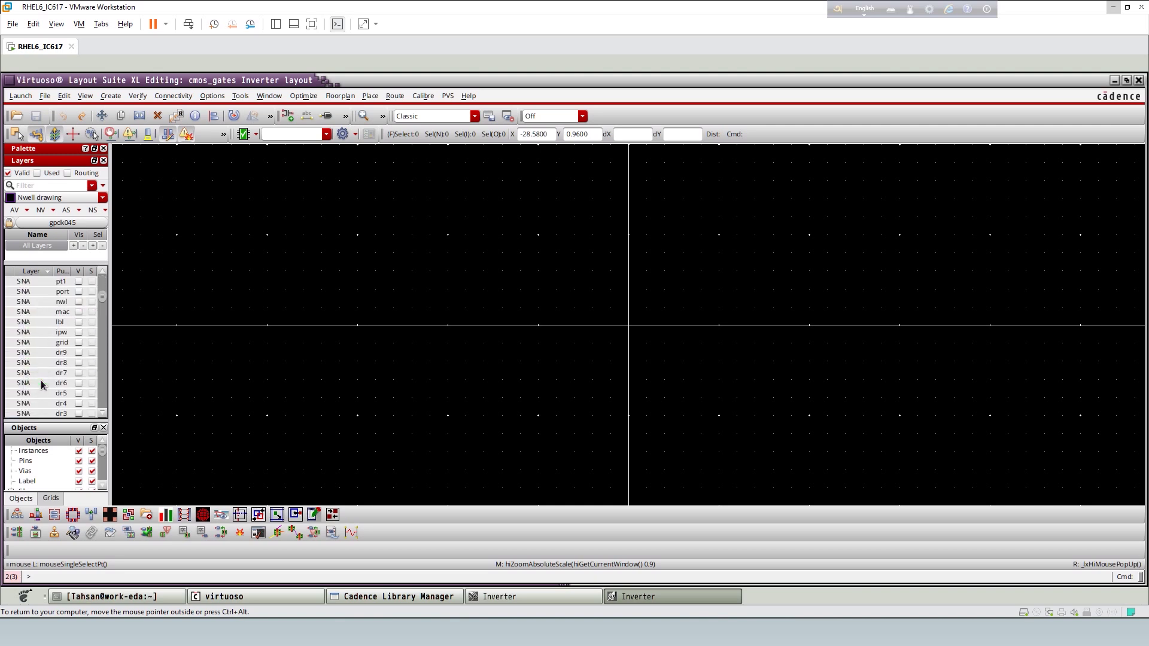
pyautogui.scroll(4, 41, 383)
pyautogui.click(49, 304)
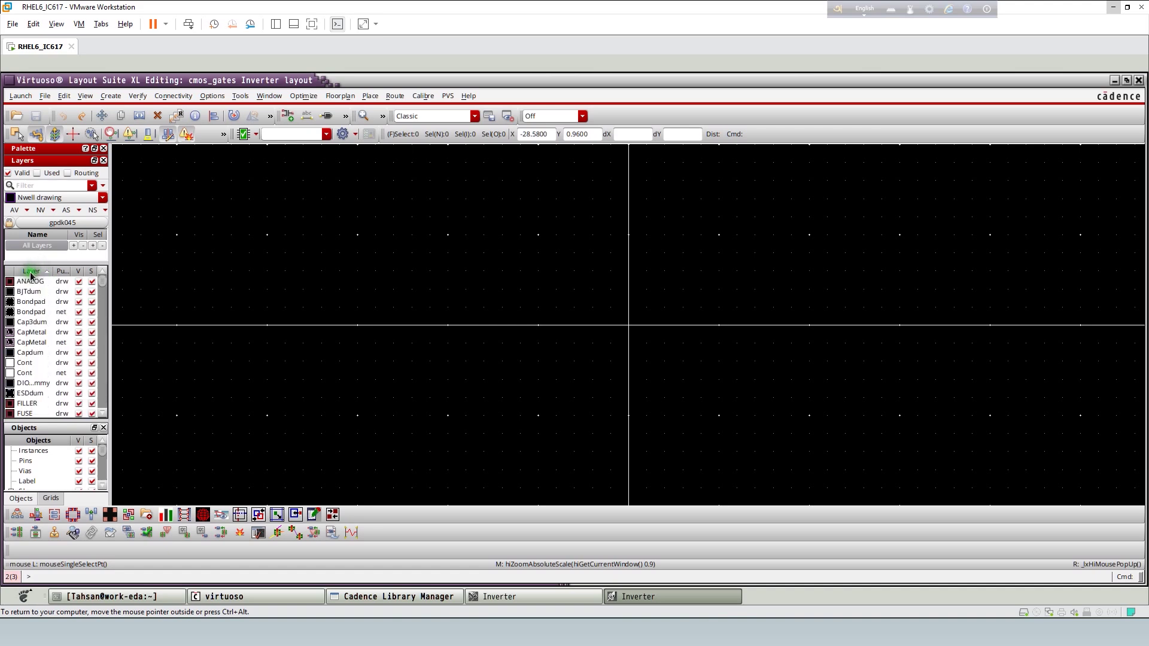
pyautogui.scroll(-10, 42, 347)
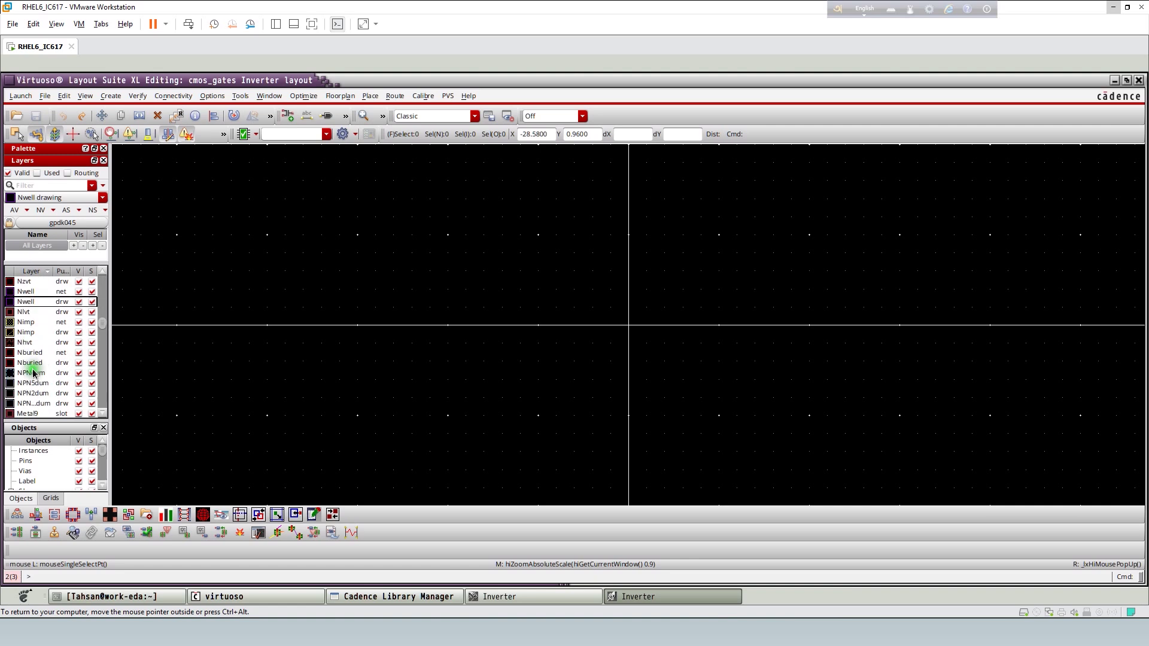
pyautogui.scroll(4, 33, 368)
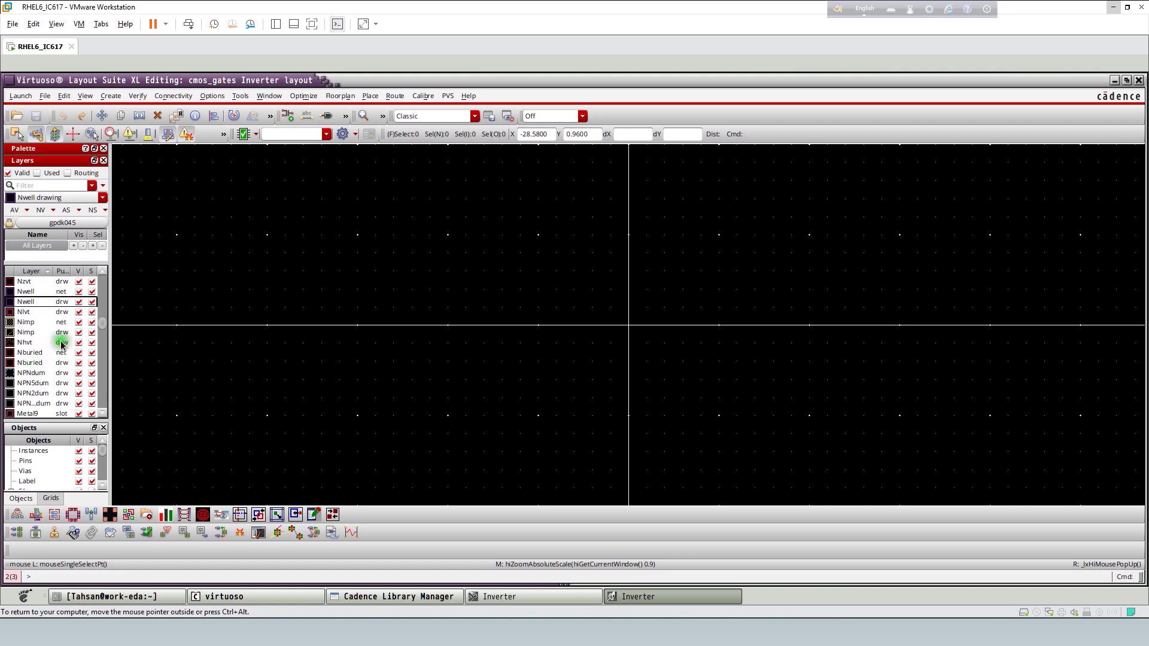
pyautogui.scroll(1, 28, 354)
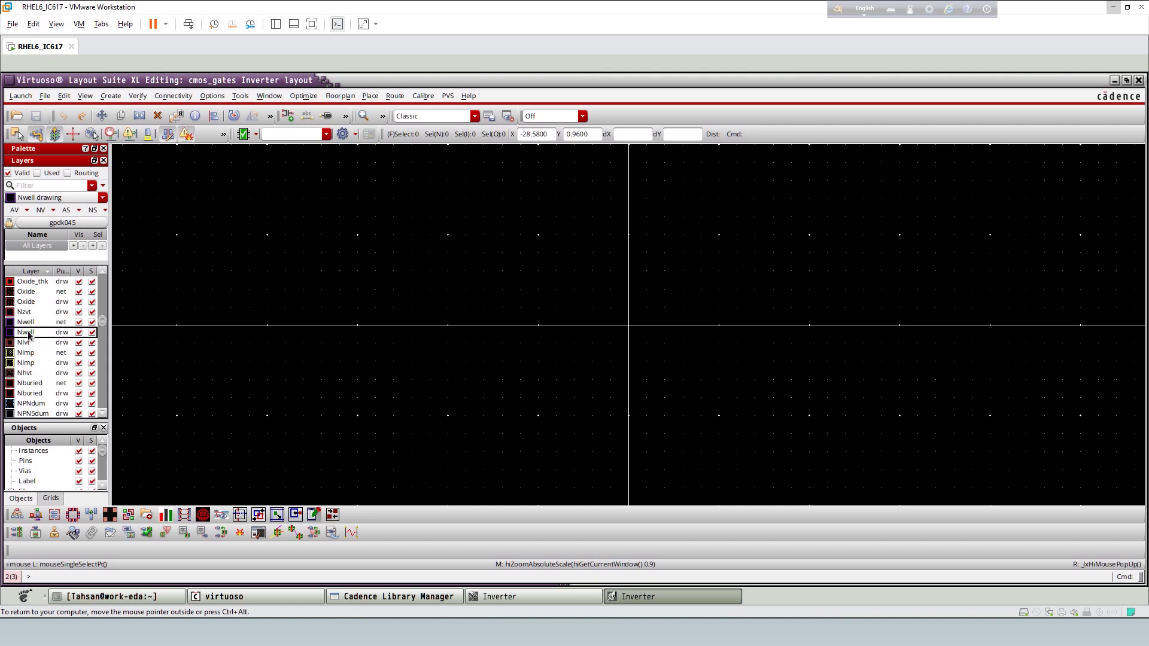
pyautogui.click(28, 353)
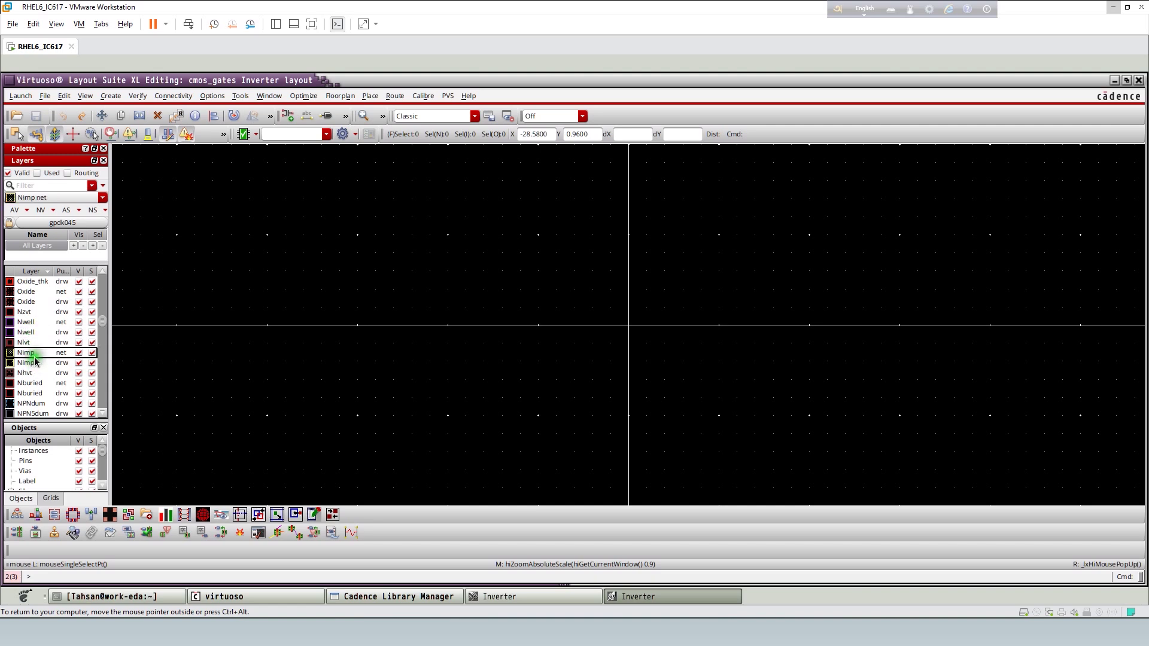
pyautogui.scroll(-3, 34, 359)
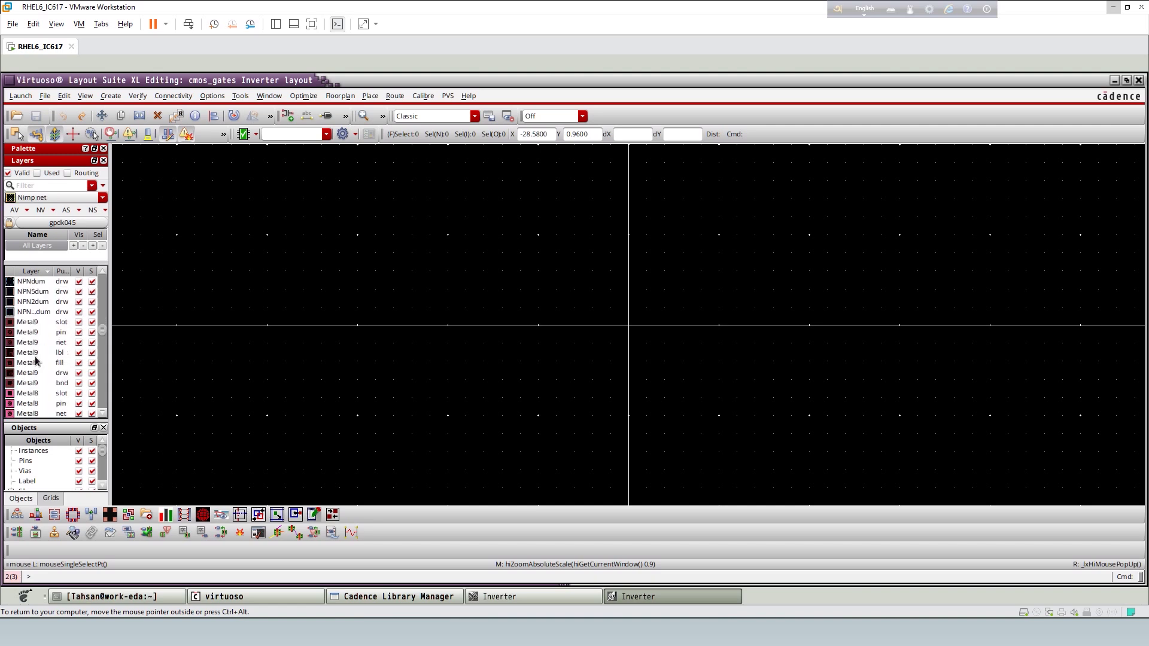
pyautogui.scroll(2, 35, 364)
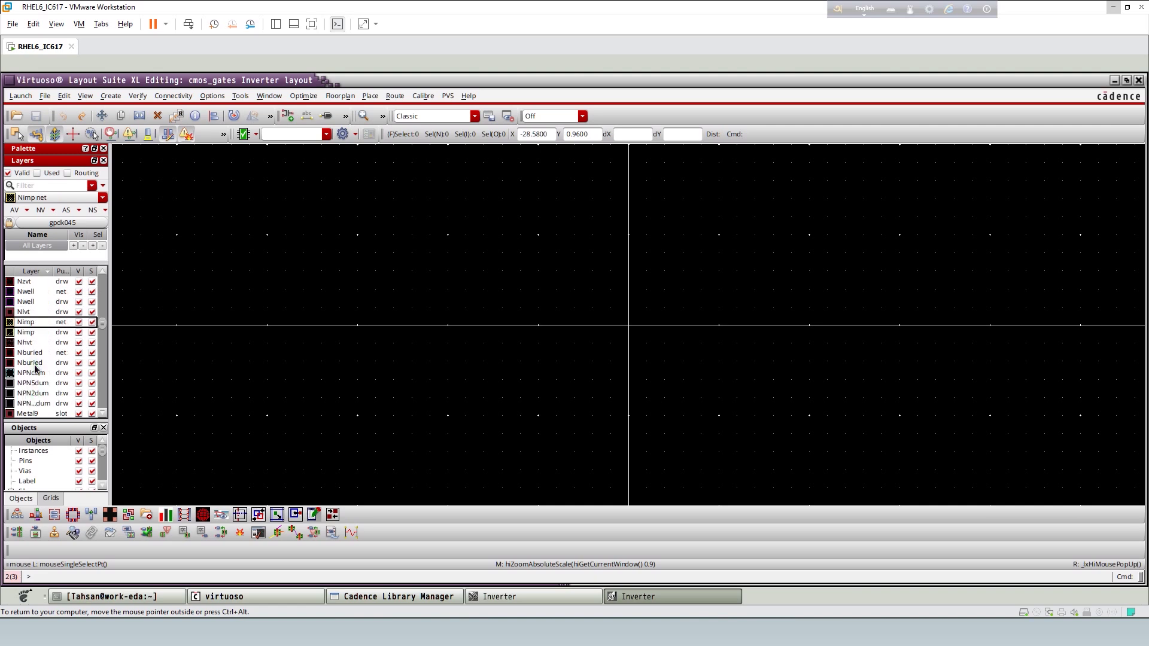
# Sort the layer list by purpose in descending order and switch on the visibility of all layers.
pyautogui.scroll(8, 35, 366)
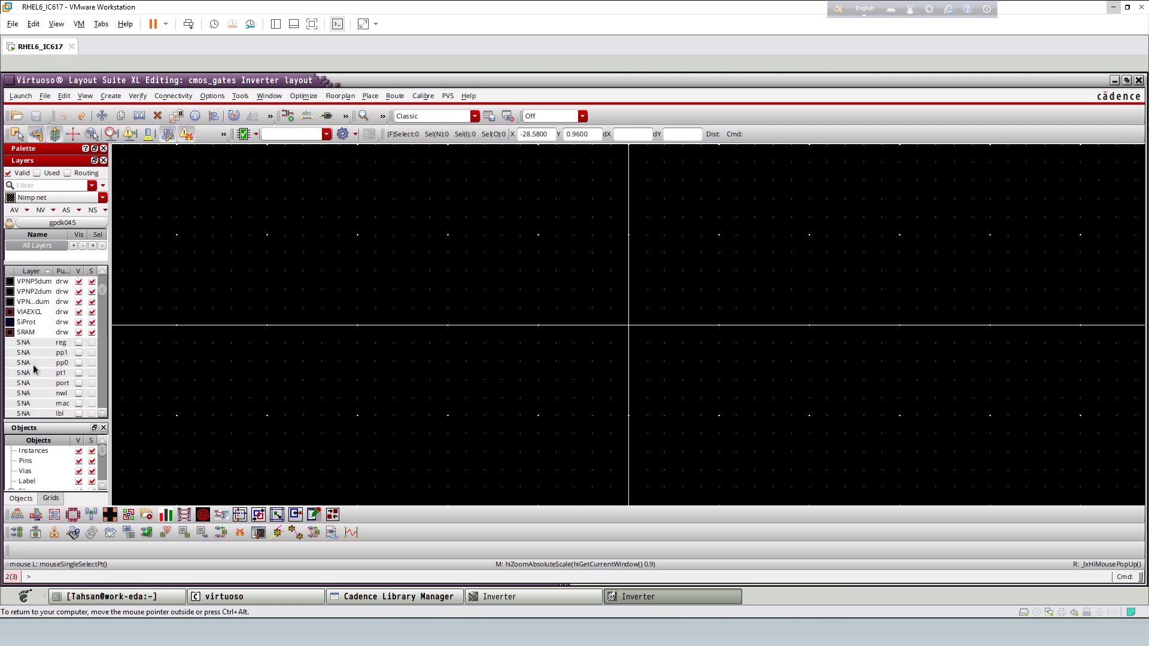
pyautogui.scroll(1, 35, 366)
pyautogui.click(75, 291)
pyautogui.click(60, 272)
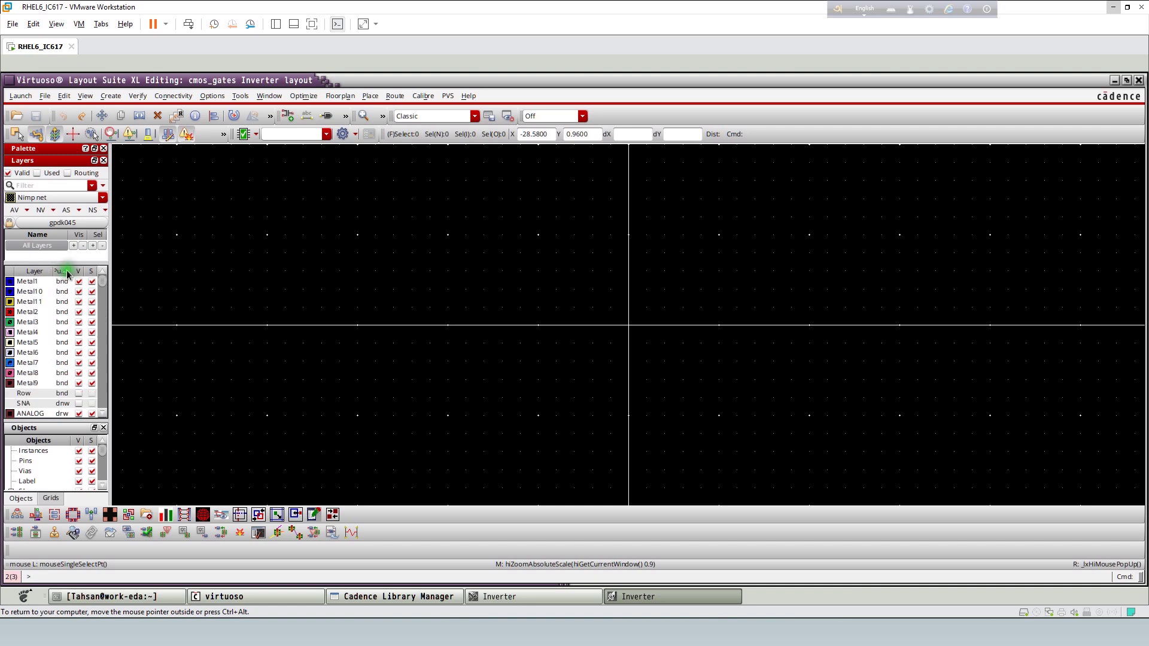
pyautogui.click(61, 272)
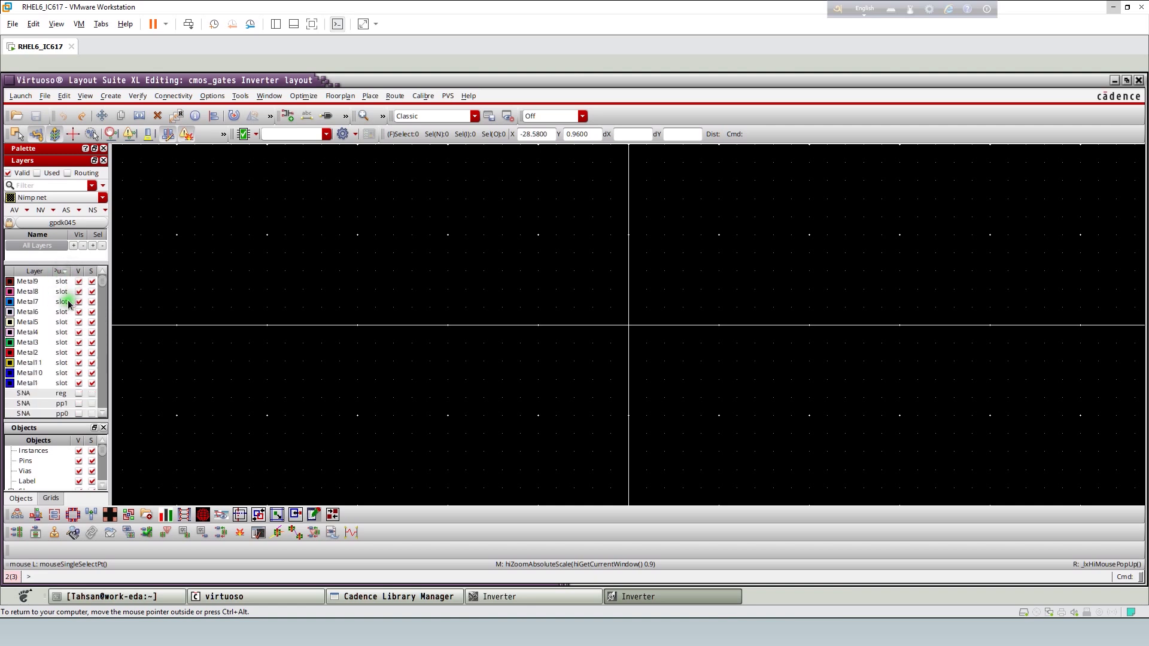
pyautogui.click(80, 272)
pyautogui.click(81, 272)
# Find the main drawing layers in the list and make Poly, Pimp and Nwell drawing active one after another.
pyautogui.scroll(-5, 67, 317)
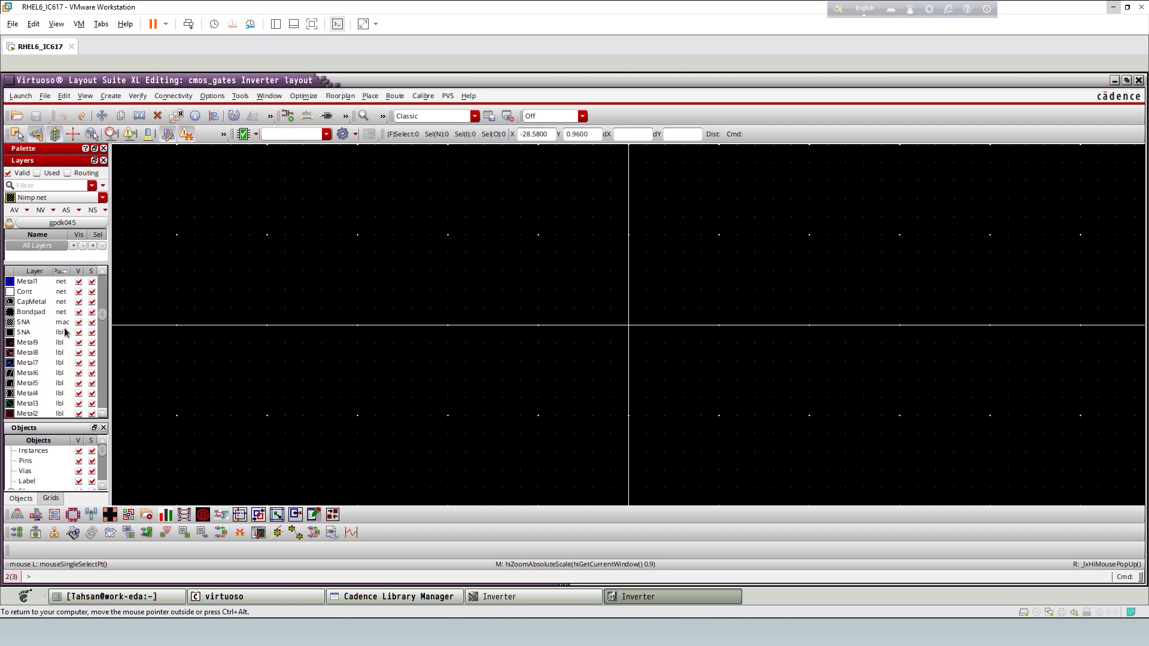
pyautogui.scroll(-3, 65, 333)
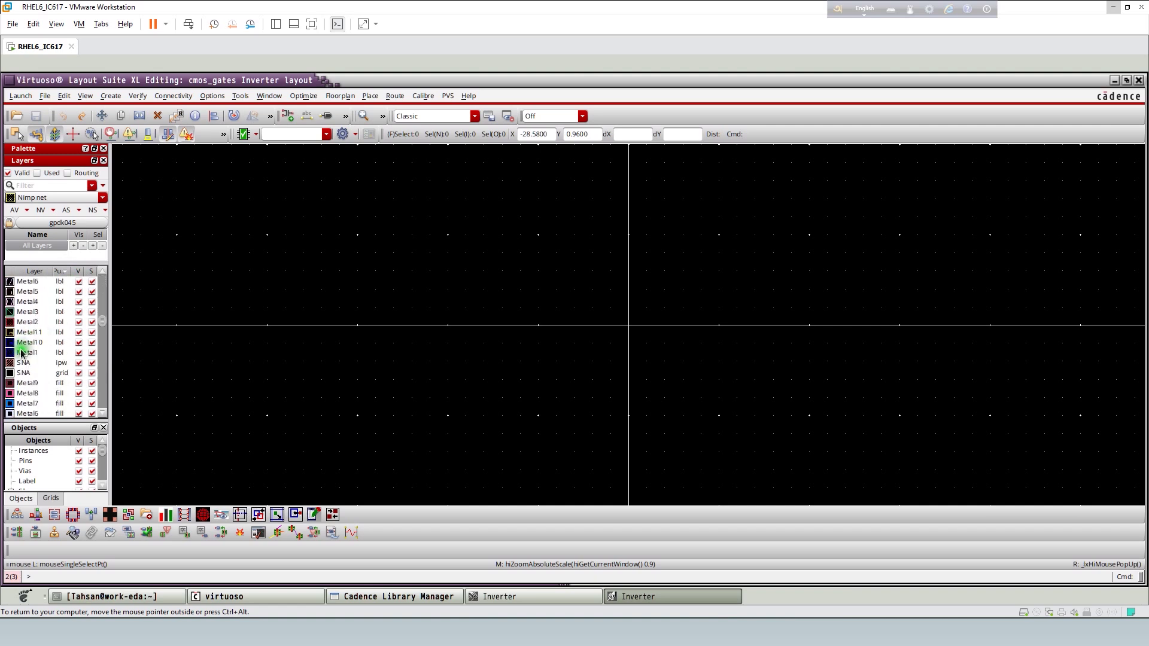
pyautogui.scroll(-1, 46, 347)
pyautogui.scroll(-6, 47, 348)
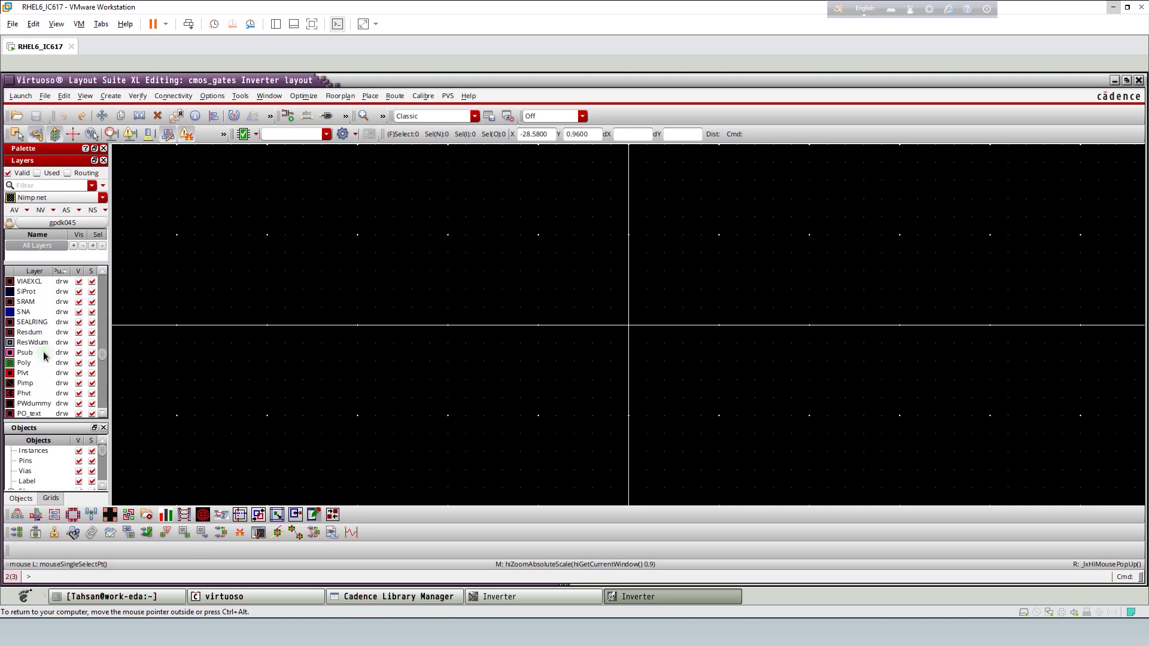
pyautogui.click(27, 363)
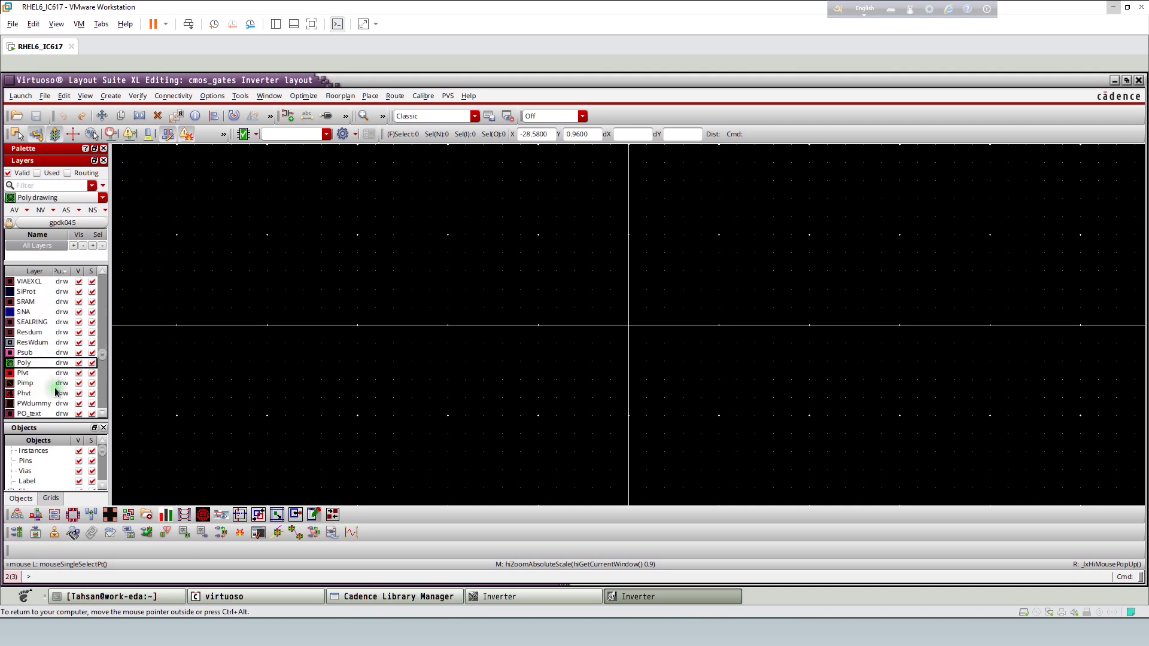
pyautogui.click(27, 384)
pyautogui.scroll(-2, 42, 357)
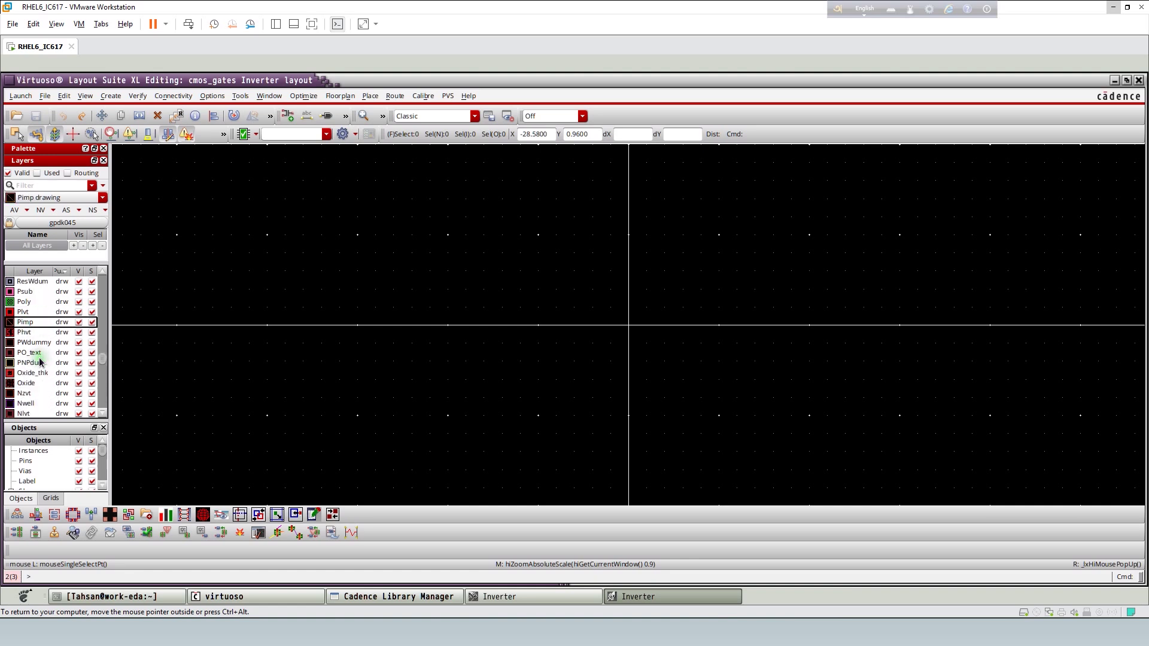
pyautogui.click(27, 404)
# Make the Metal1 boundary layer active, followed by the Cont drawing layer.
pyautogui.scroll(-10, 33, 383)
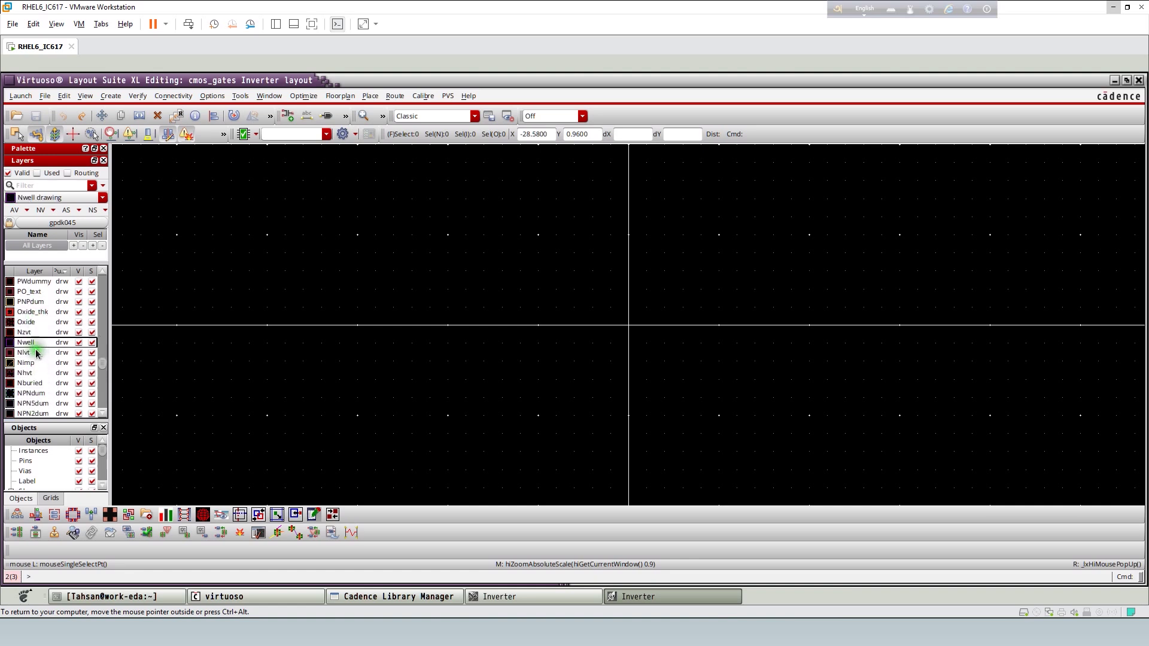
pyautogui.scroll(-3, 33, 365)
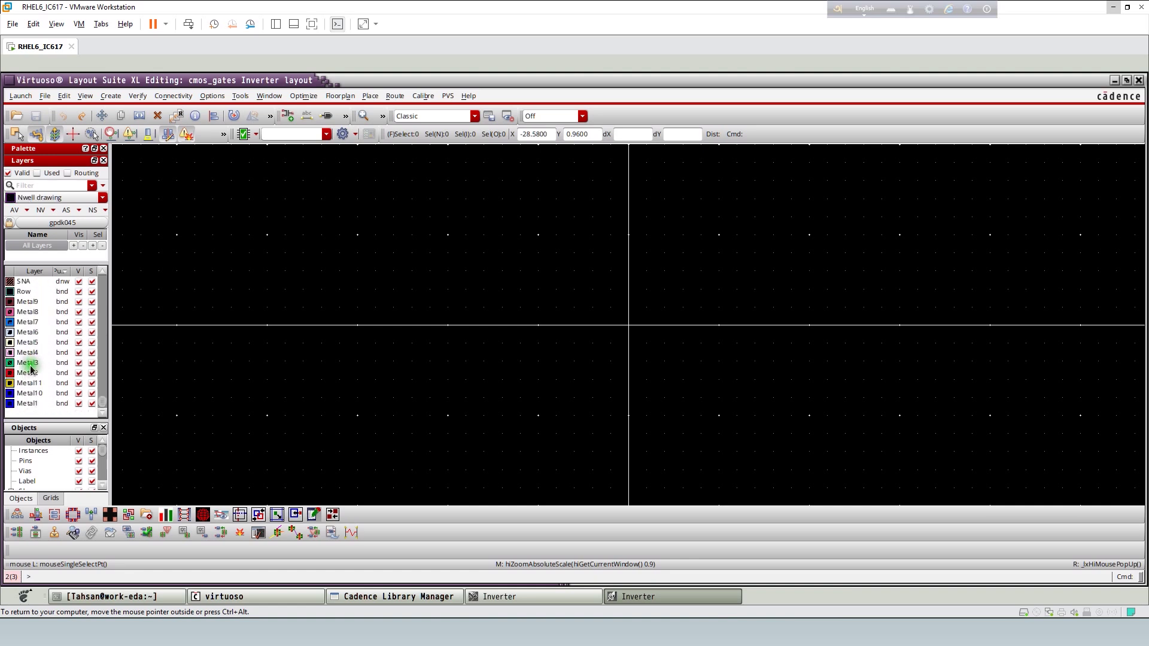
pyautogui.click(33, 404)
pyautogui.scroll(4, 36, 395)
pyautogui.scroll(1, 36, 395)
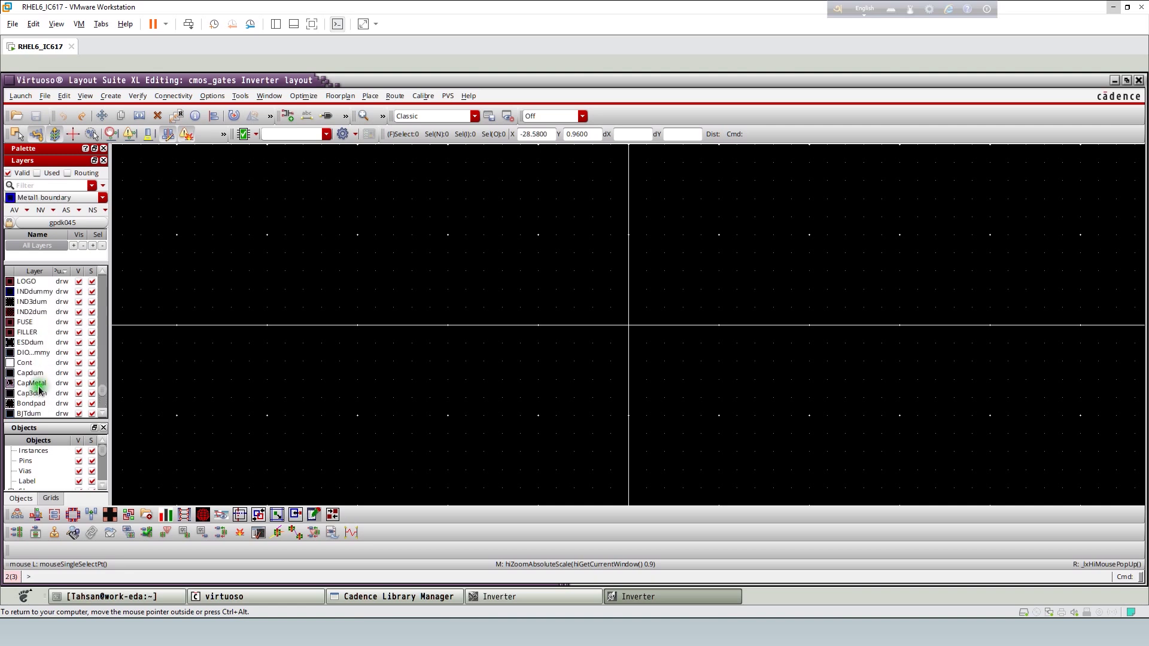
pyautogui.click(47, 363)
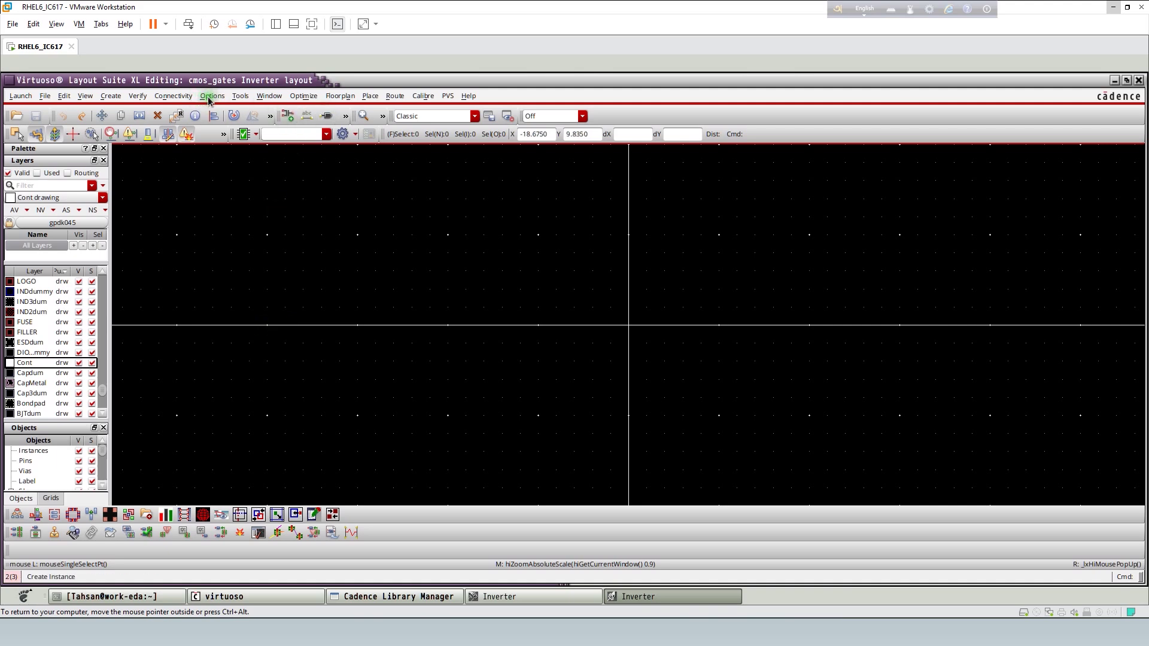
pyautogui.click(118, 97)
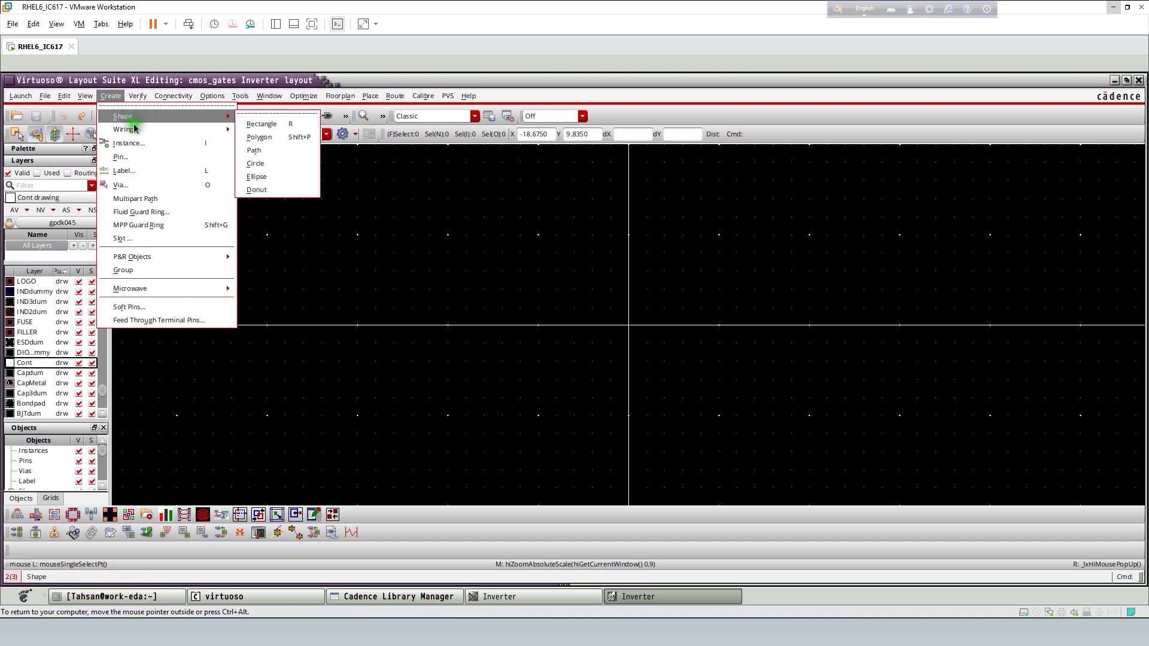
pyautogui.moveTo(134, 131)
pyautogui.click(167, 138)
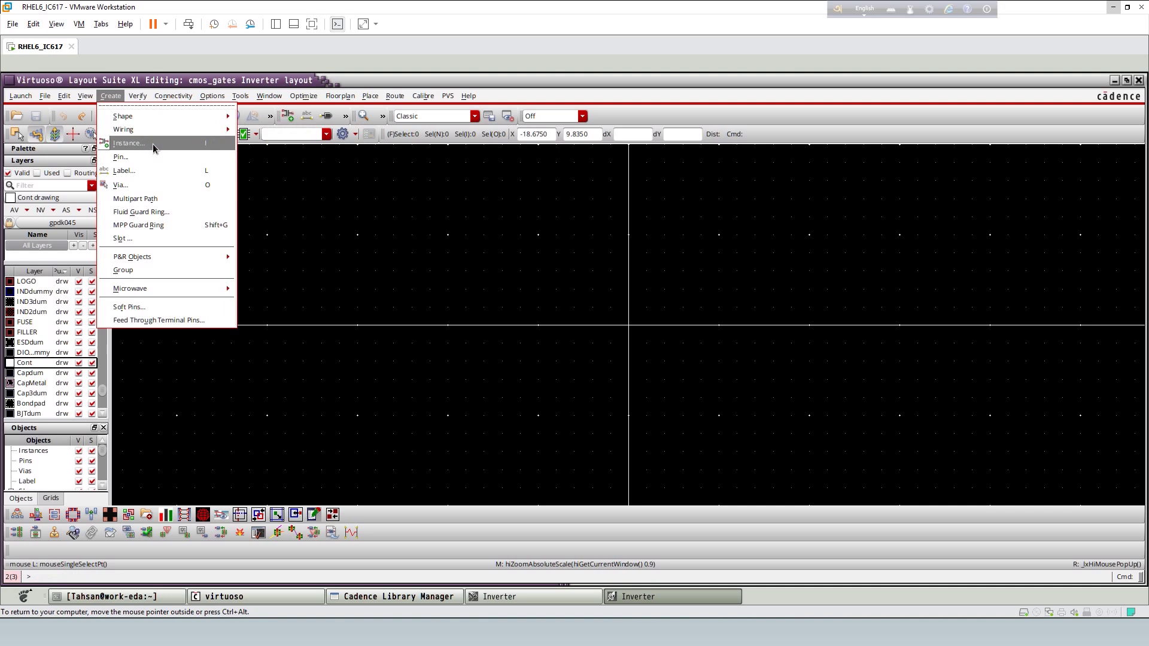
pyautogui.click(149, 128)
pyautogui.click(278, 137)
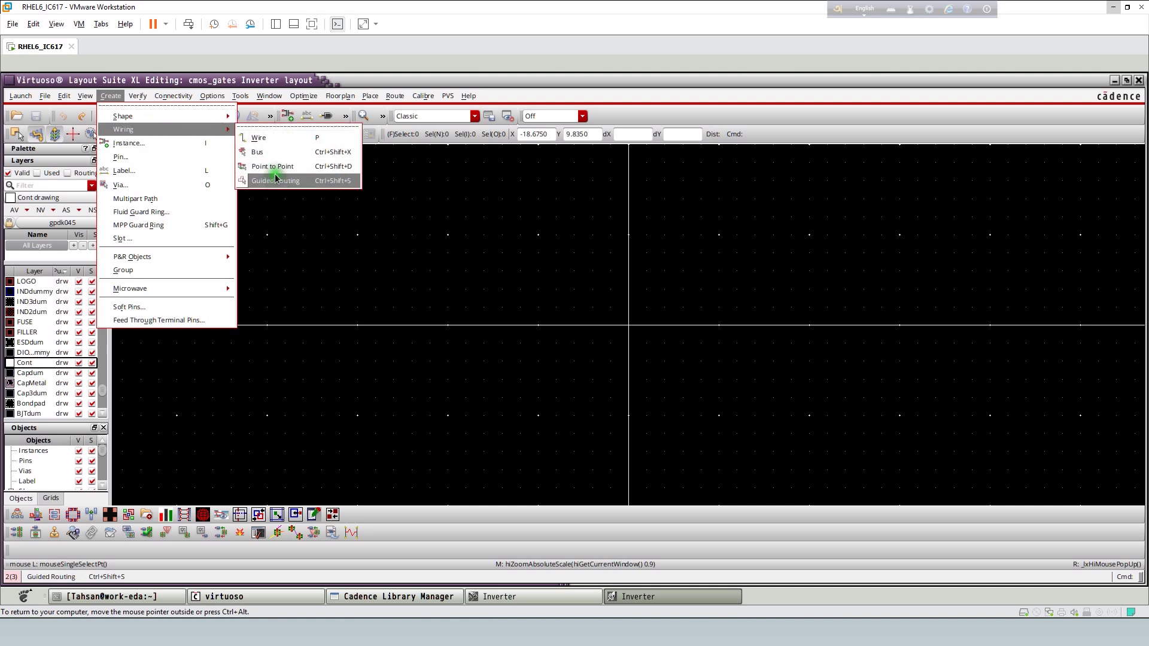
pyautogui.click(467, 273)
pyautogui.click(303, 342)
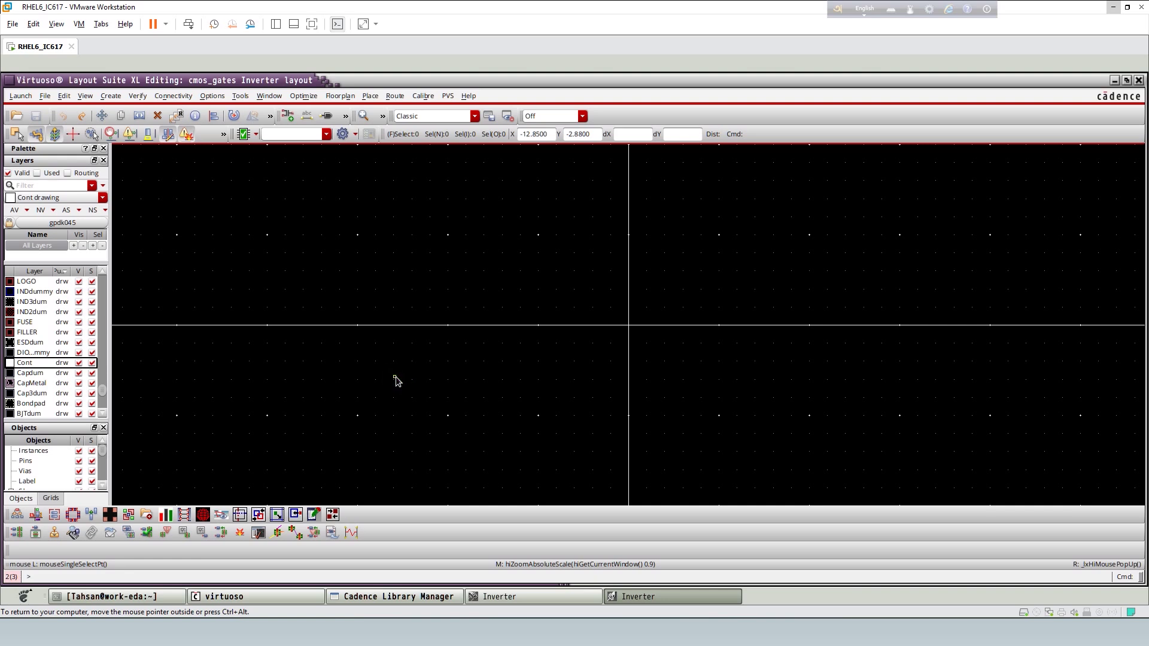
pyautogui.click(350, 397)
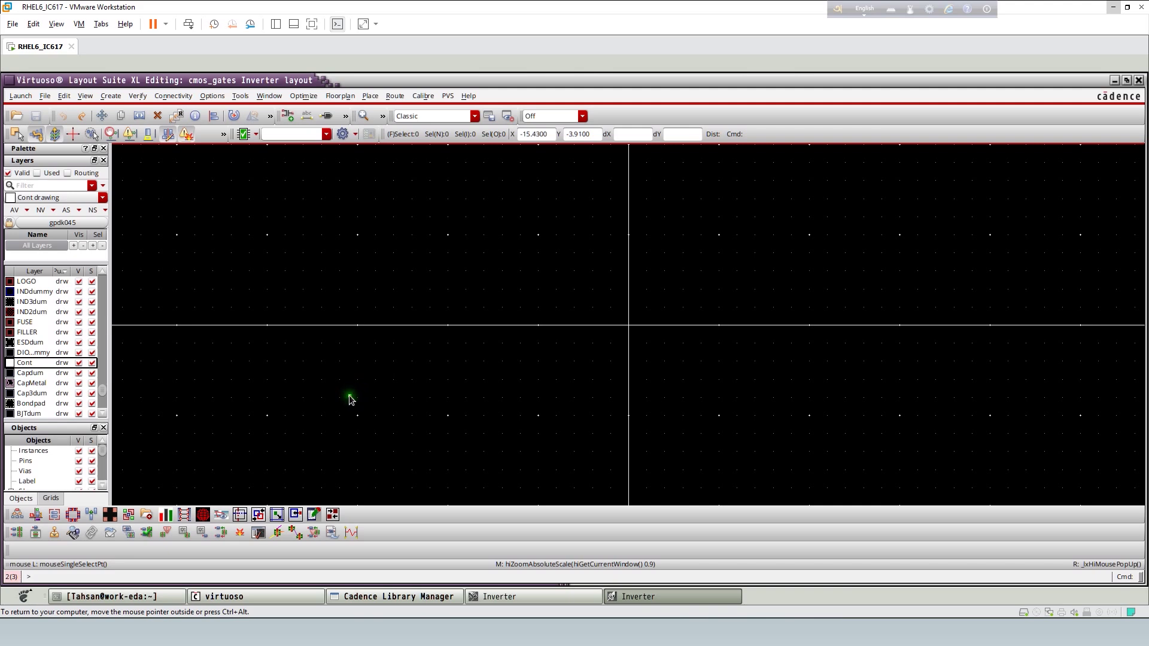